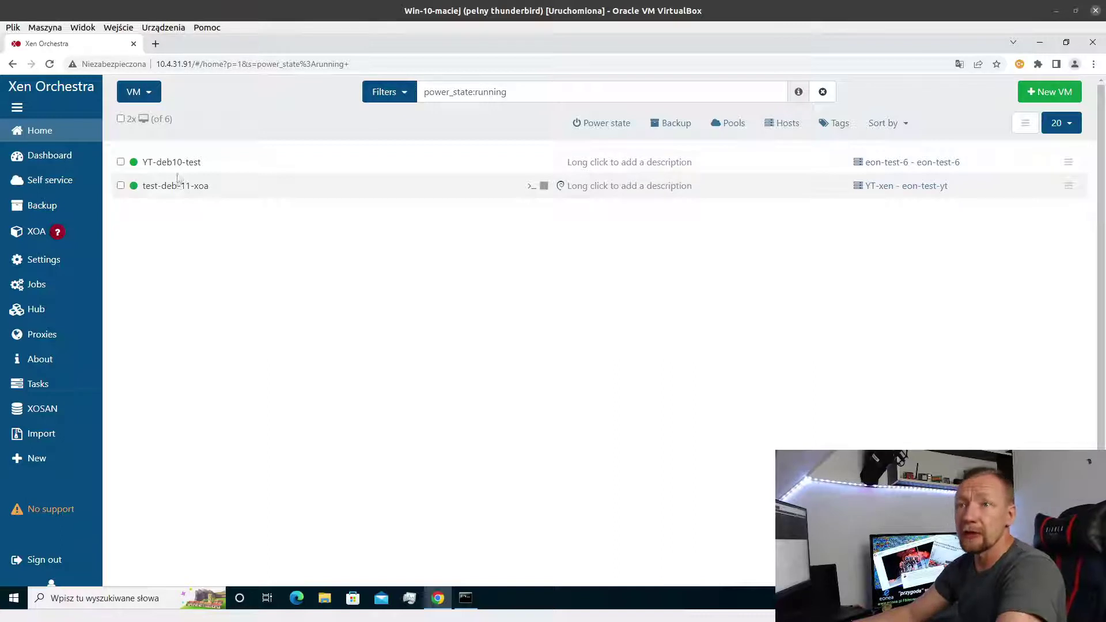
# Step: Open the remotes settings and test the TY-NFS-test NFS remote
pyautogui.moveTo(95, 210)
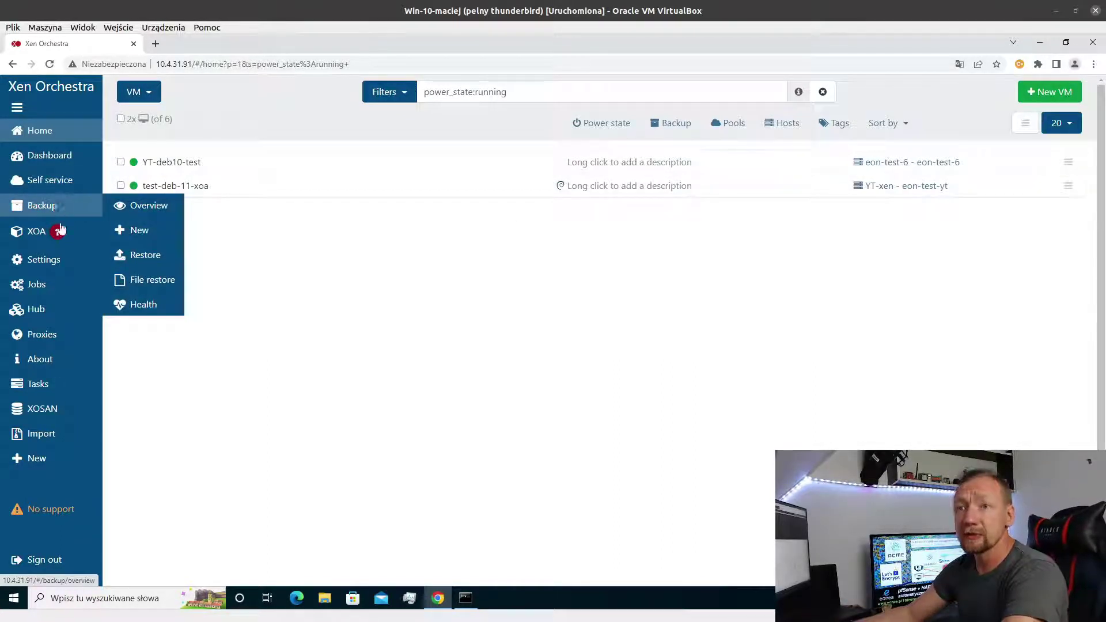
pyautogui.moveTo(128, 282)
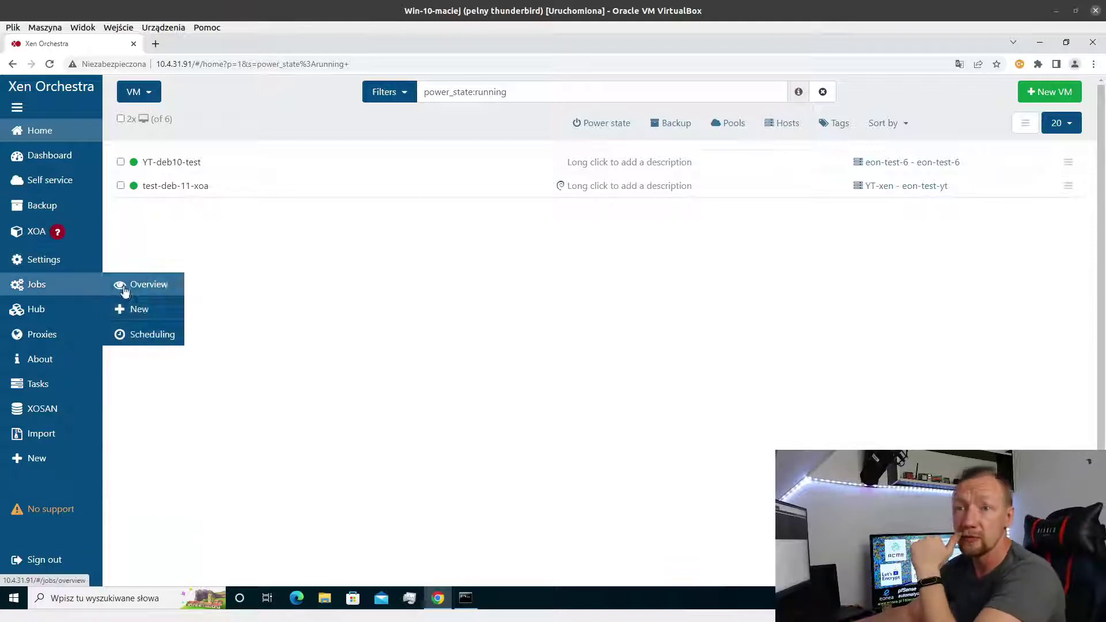
pyautogui.moveTo(85, 250)
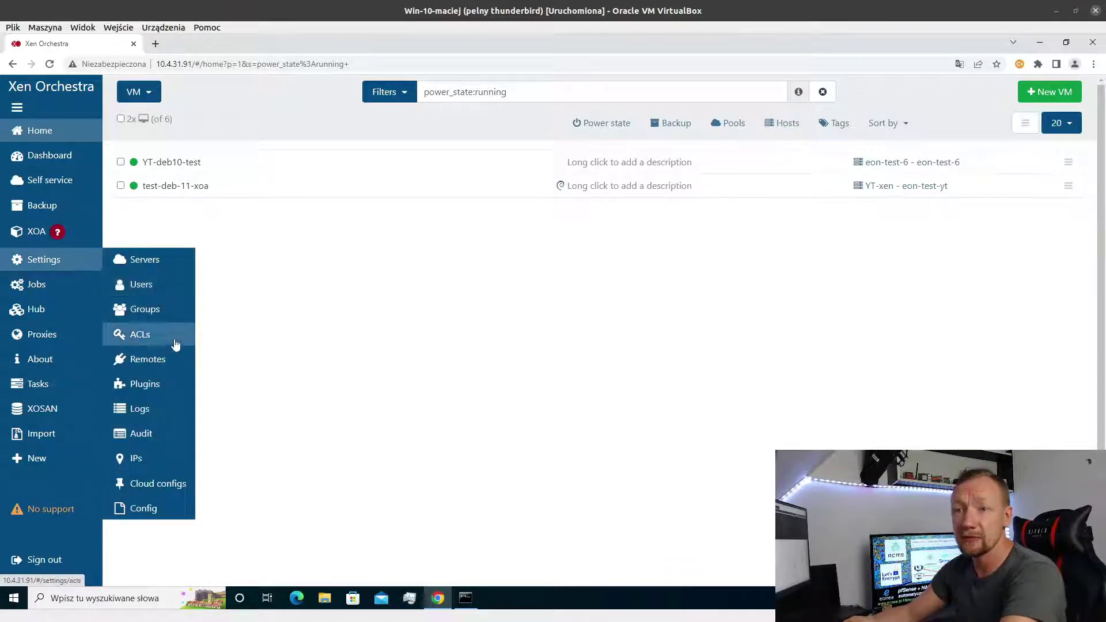
pyautogui.click(151, 359)
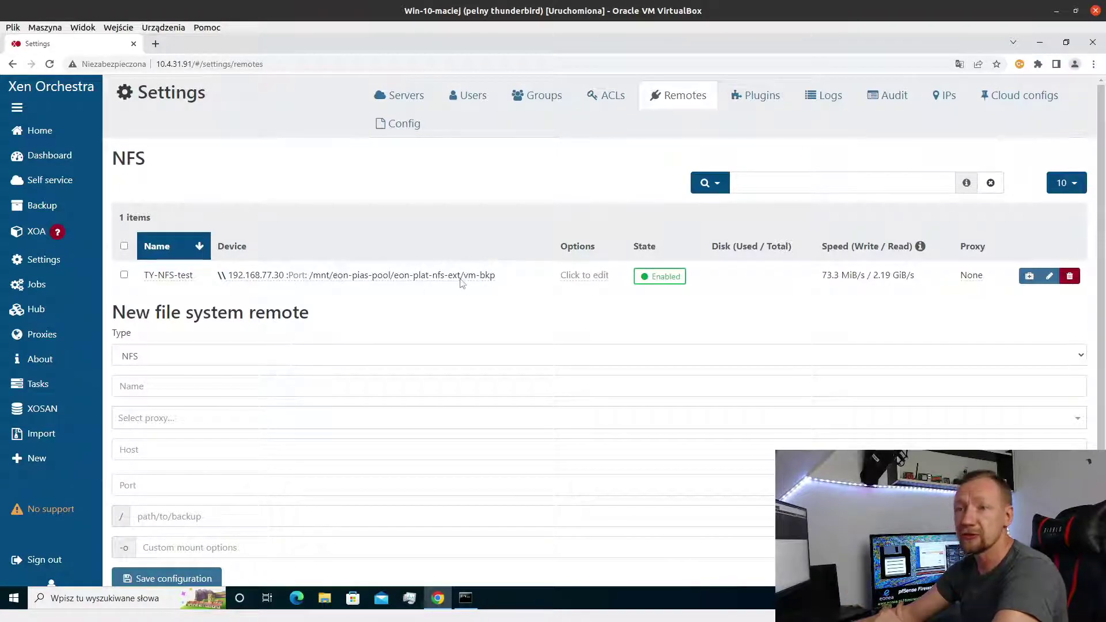
pyautogui.click(1029, 276)
pyautogui.click(699, 181)
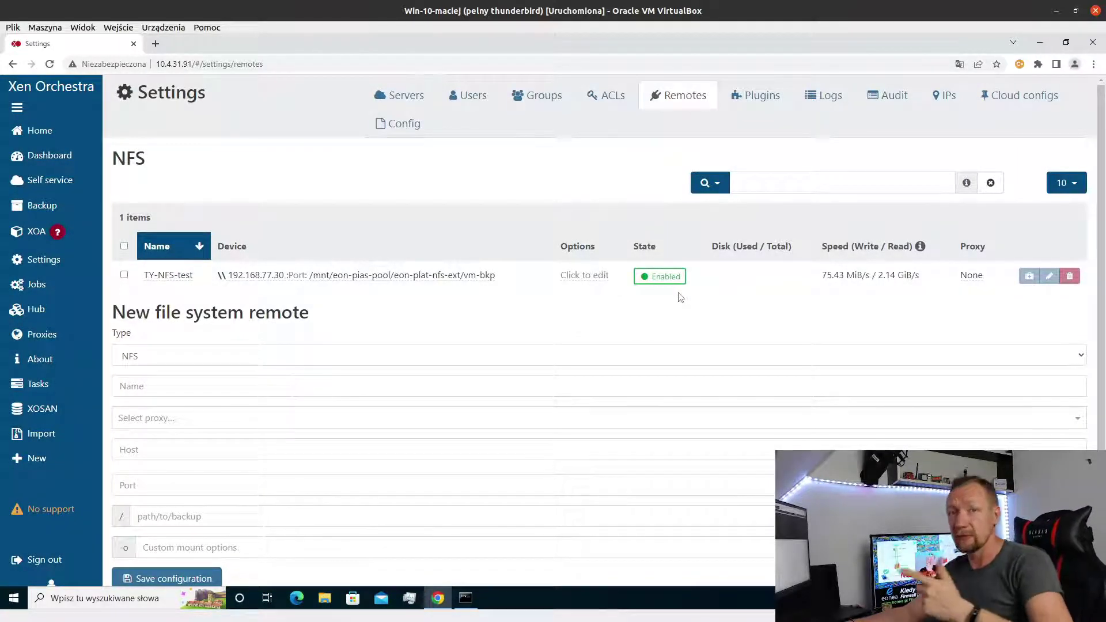
# Step: Start a new VM backup job and name it test-backup
pyautogui.click(65, 206)
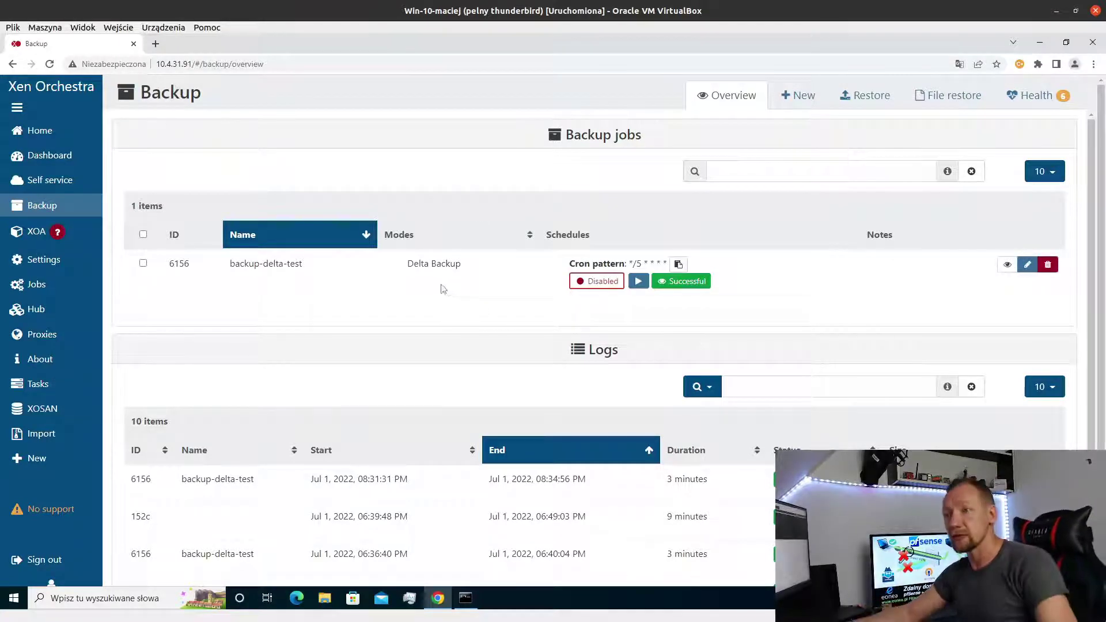
pyautogui.click(793, 99)
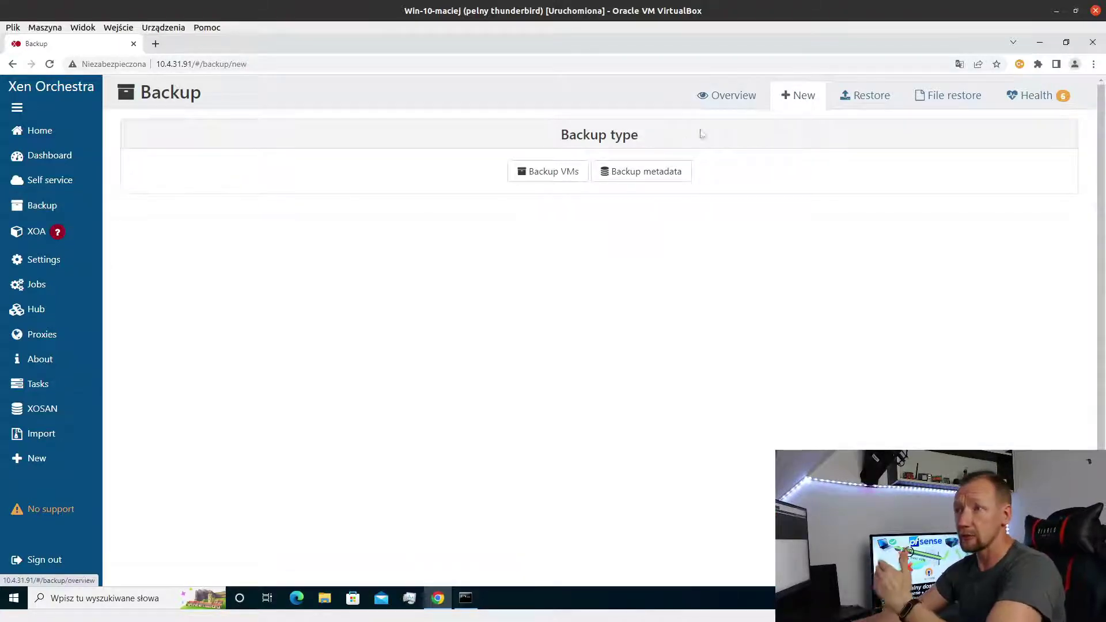
pyautogui.click(565, 172)
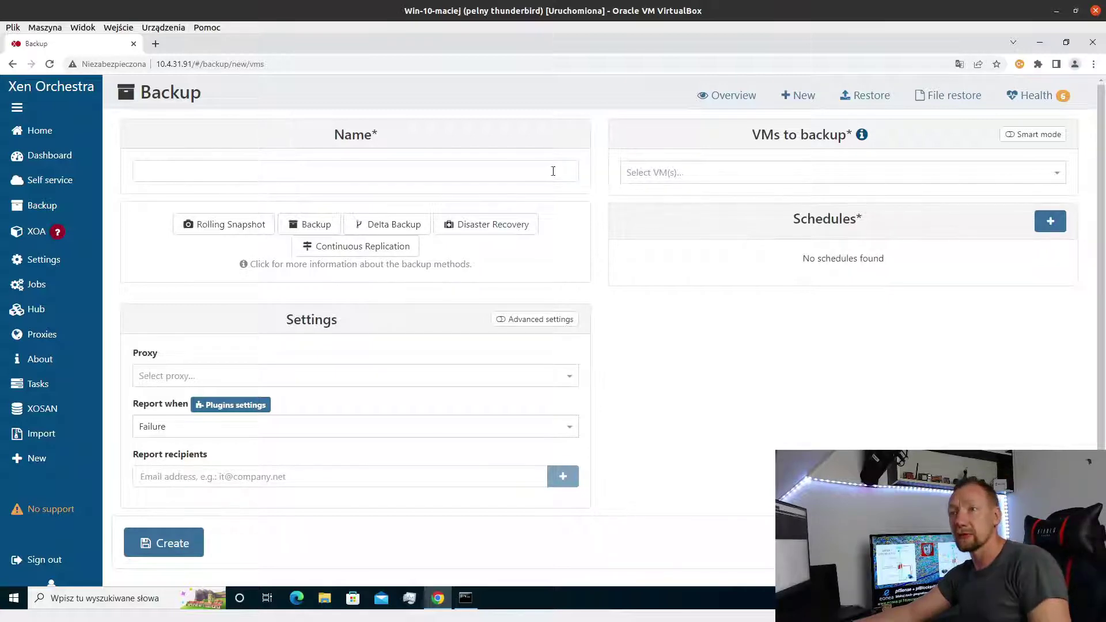
pyautogui.click(553, 171)
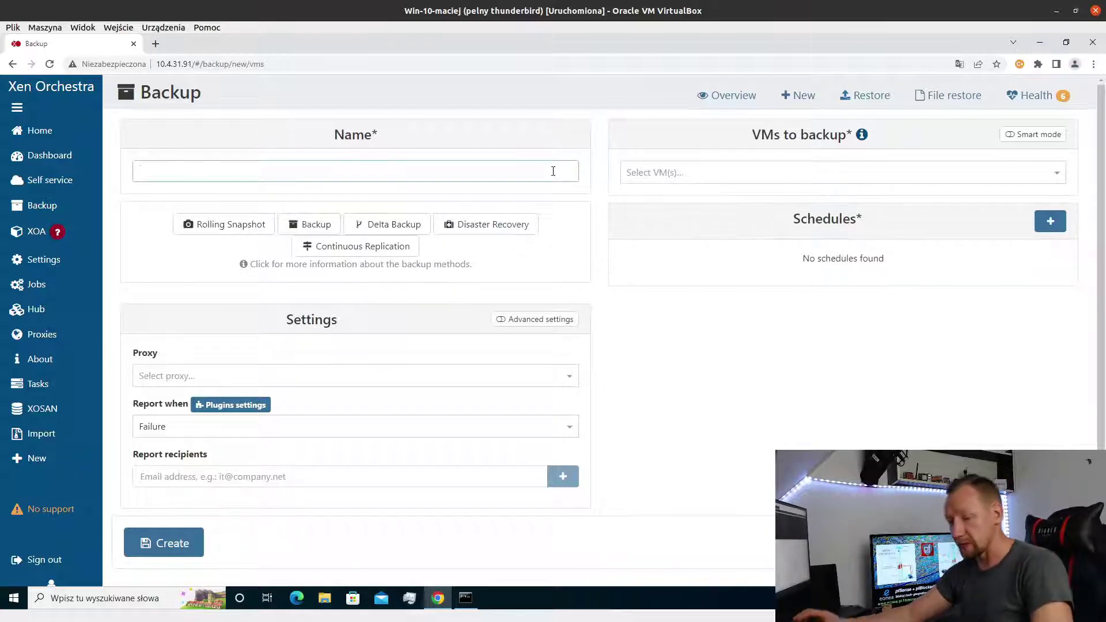
pyautogui.write('test')
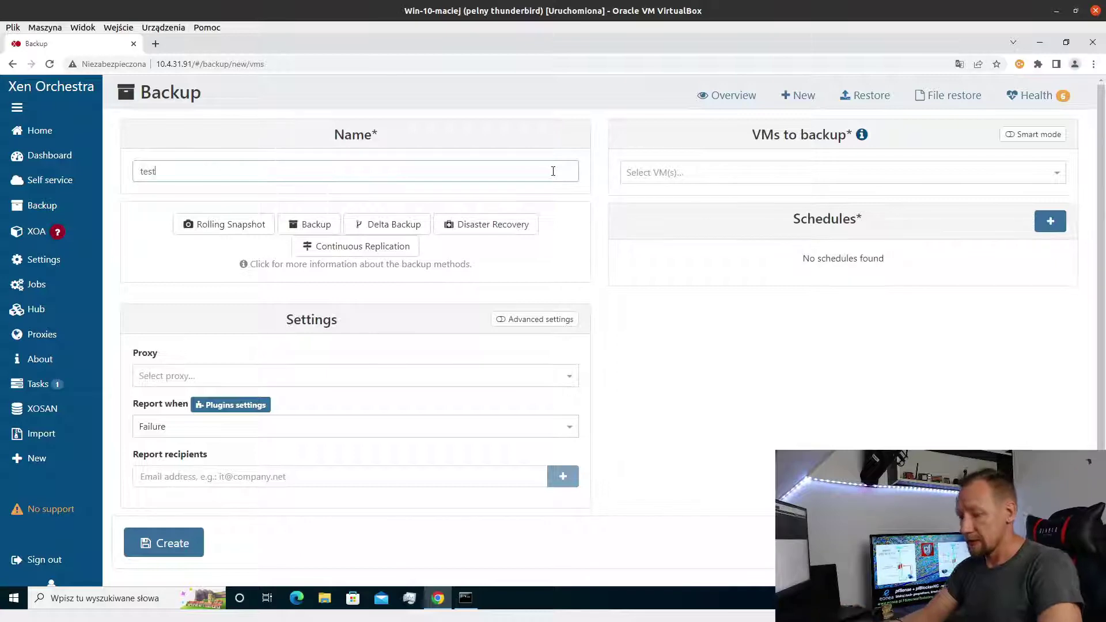
pyautogui.write('-backup')
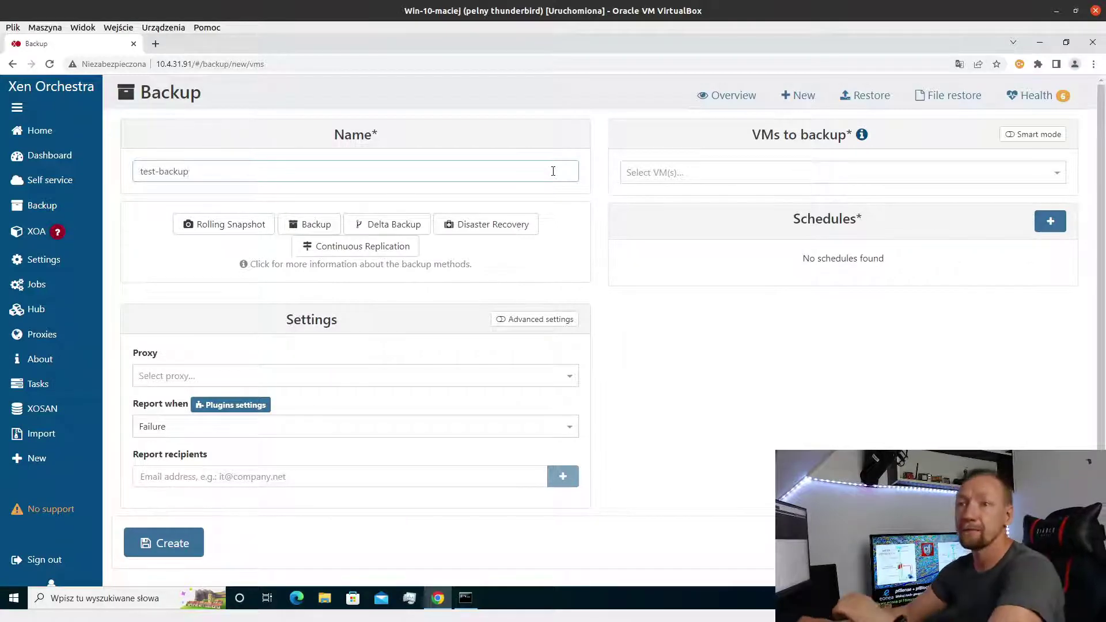
# Step: Set the backup job to Delta Backup with TY-NFS-test as the target remote
pyautogui.click(389, 226)
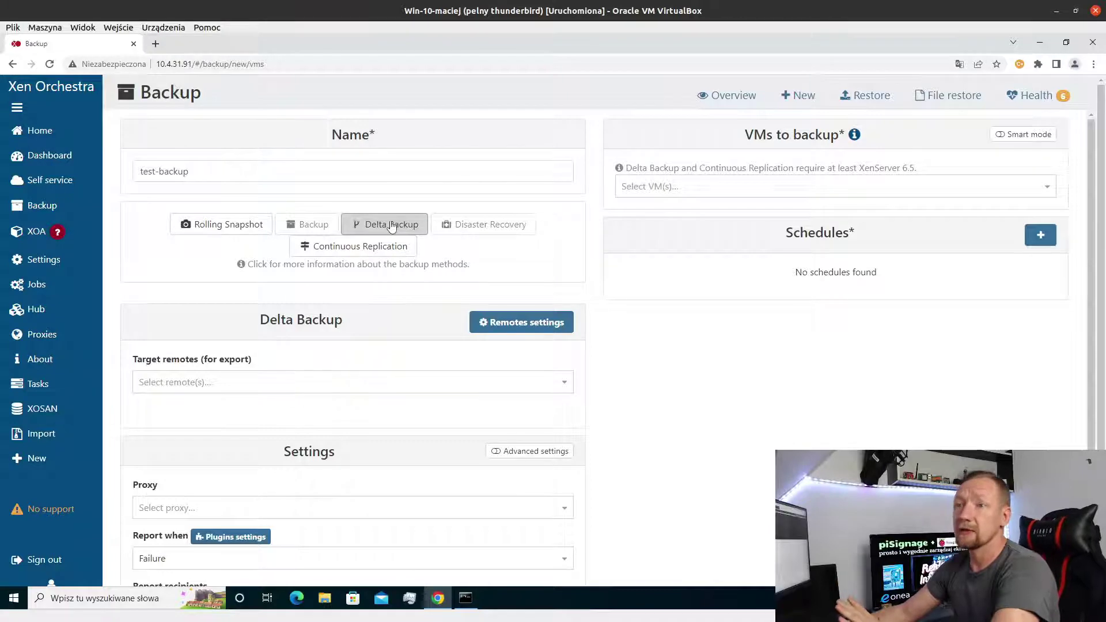
pyautogui.click(298, 381)
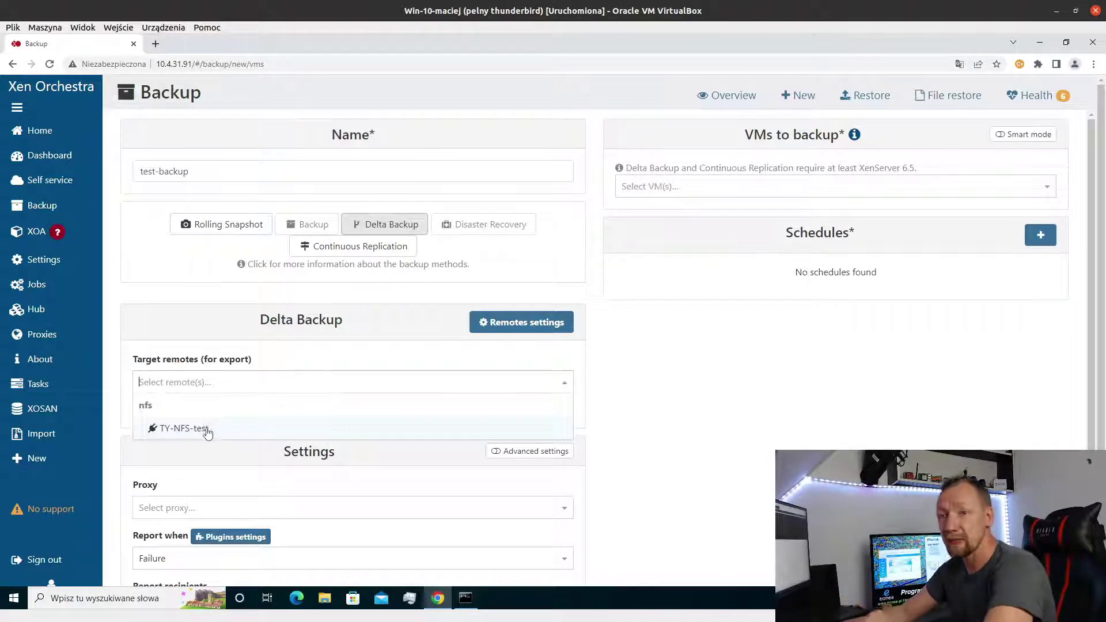
pyautogui.click(217, 429)
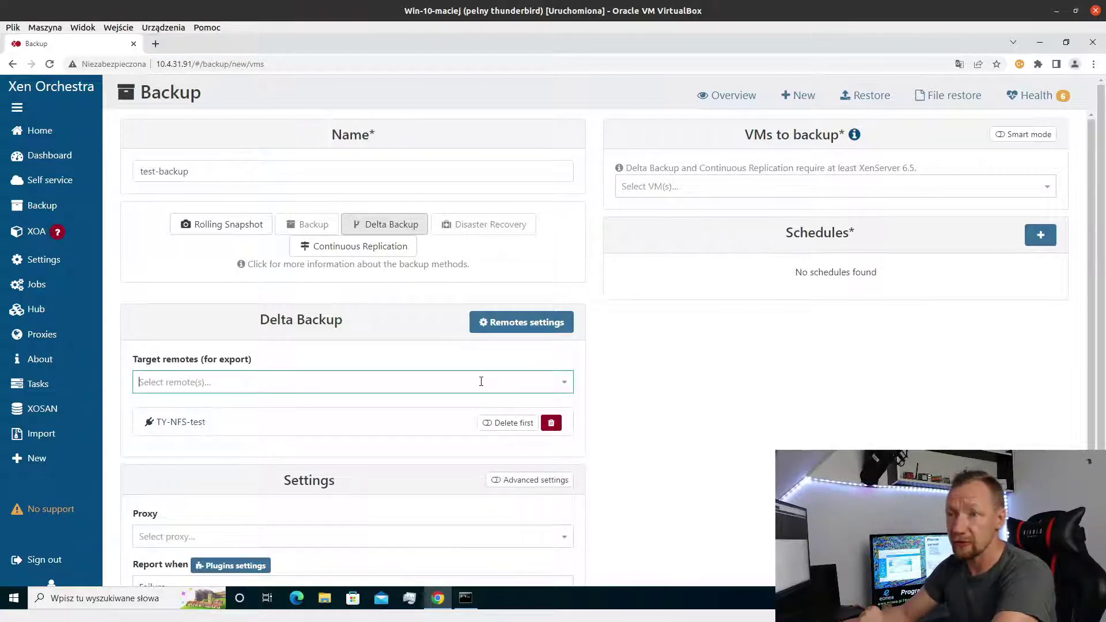
# Step: Add the YT-deb10-test virtual machine to the VMs covered by the backup job
pyautogui.scroll(-1, 402, 364)
pyautogui.scroll(-1, 402, 364)
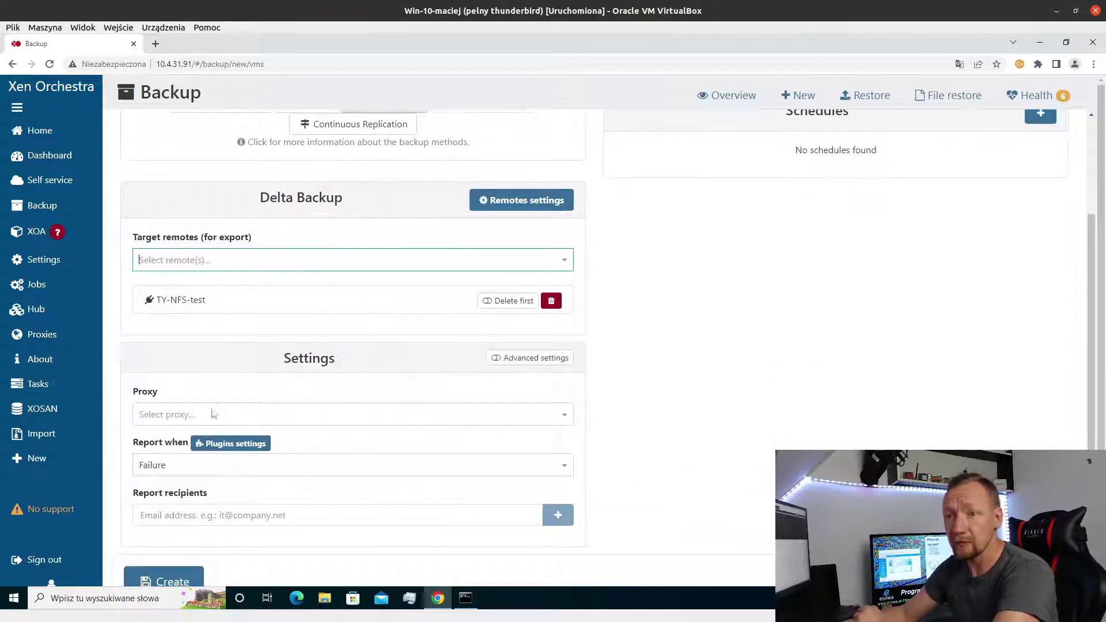
pyautogui.scroll(-1, 196, 427)
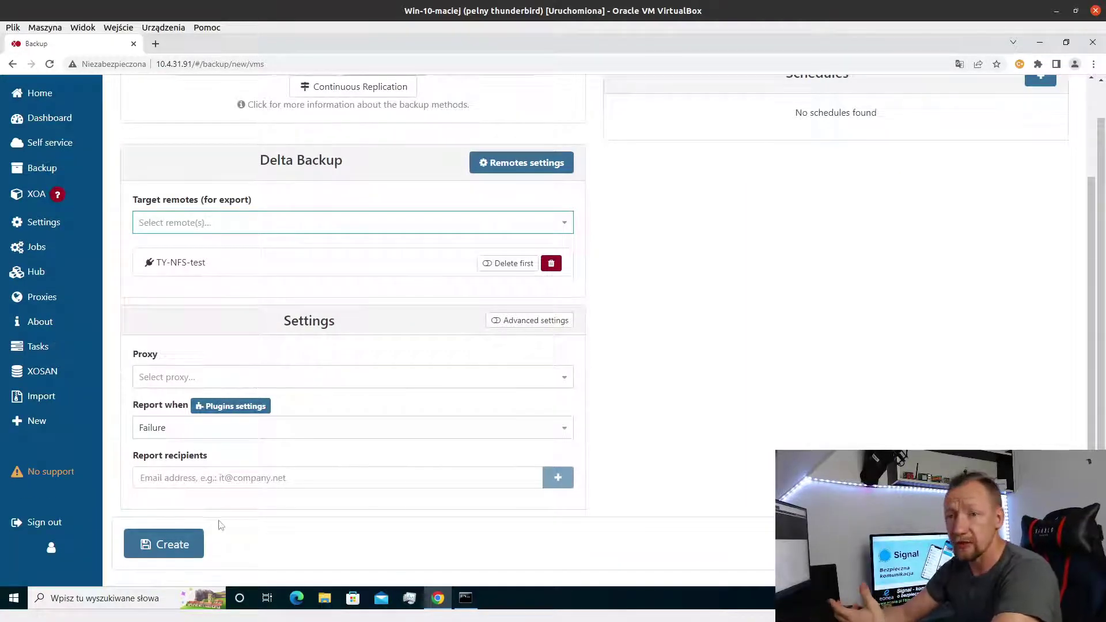
pyautogui.scroll(3, 349, 476)
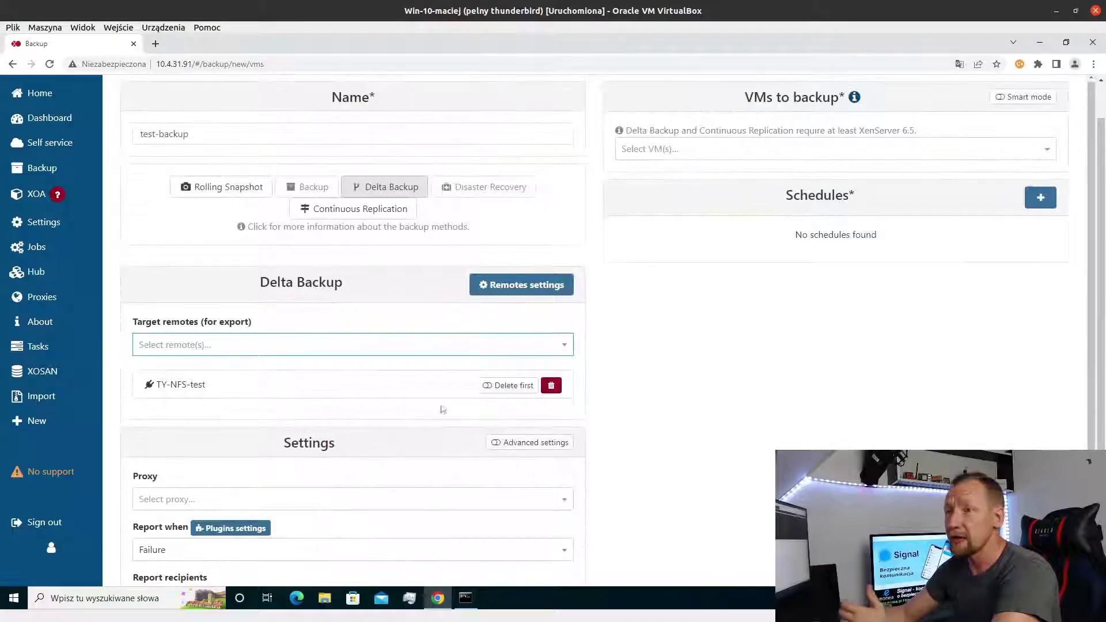
pyautogui.click(682, 151)
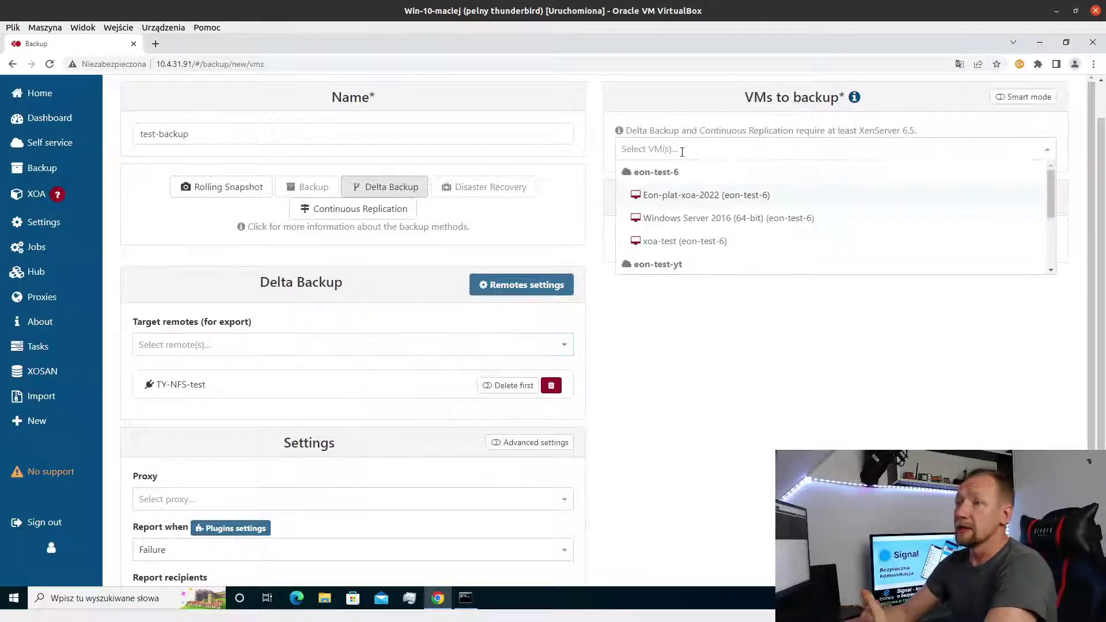
pyautogui.scroll(-5, 701, 197)
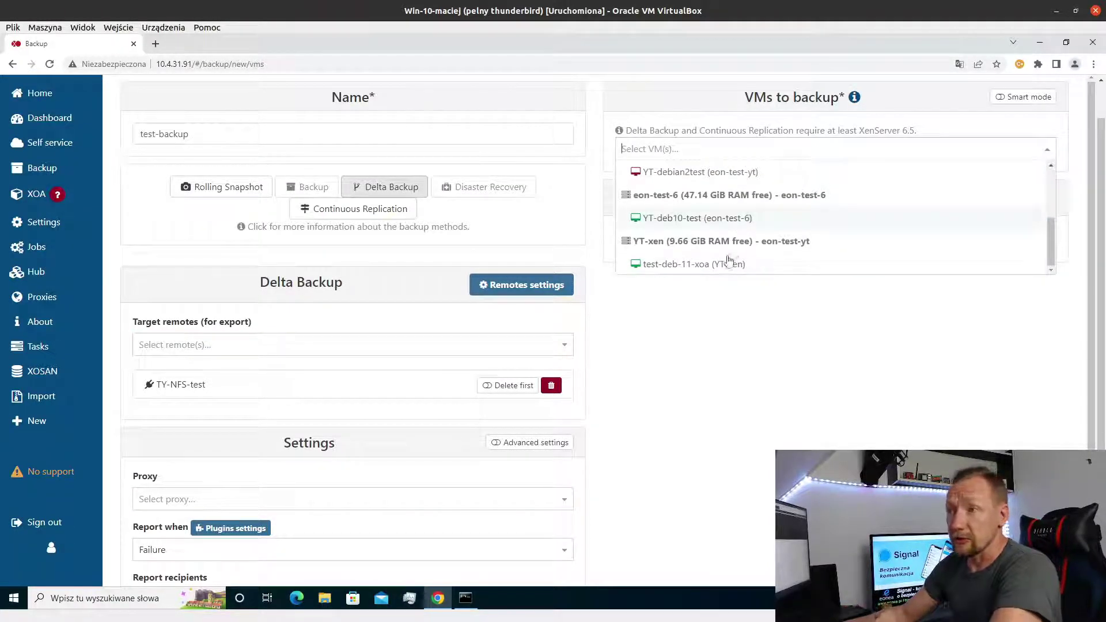
pyautogui.click(684, 219)
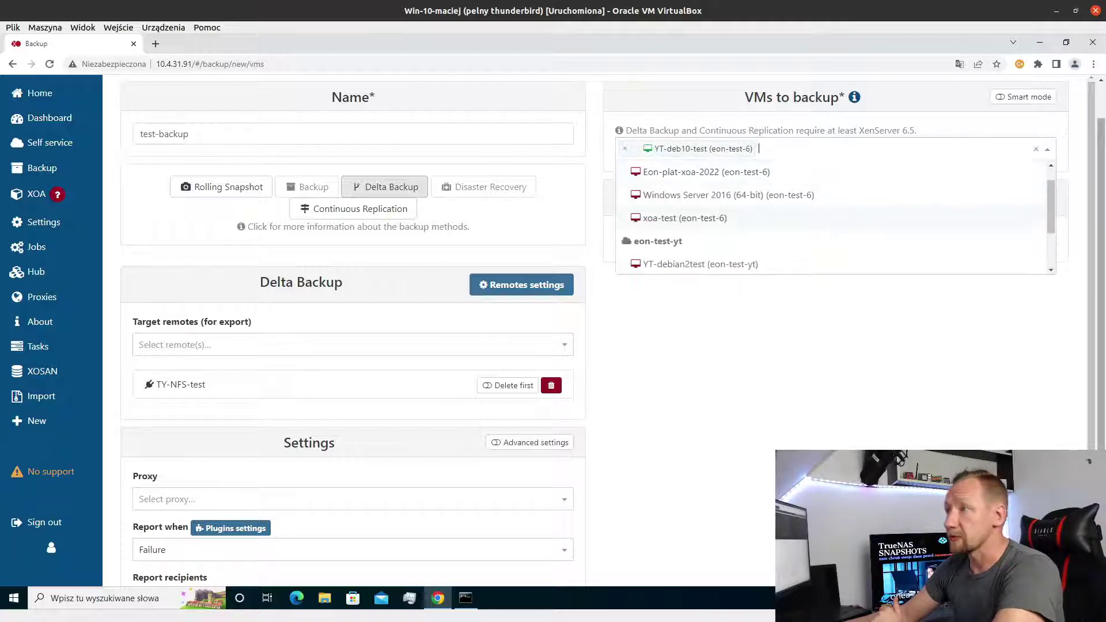
pyautogui.click(911, 321)
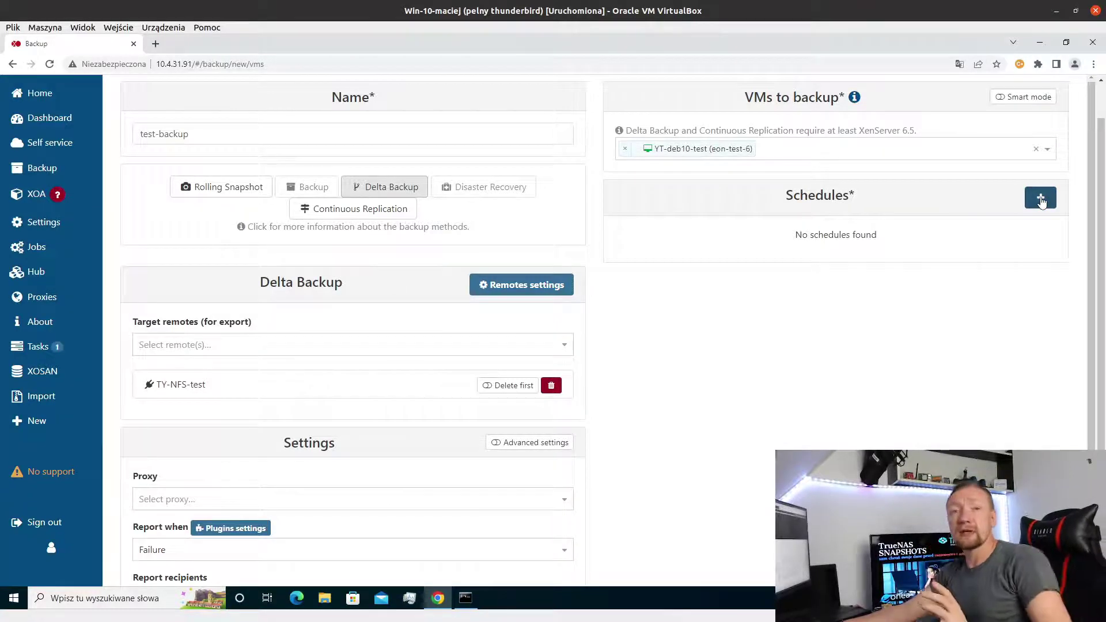
# Step: Draft a schedule named day with backup retention 3 and the health check enabled, and close it without saving
pyautogui.click(1040, 199)
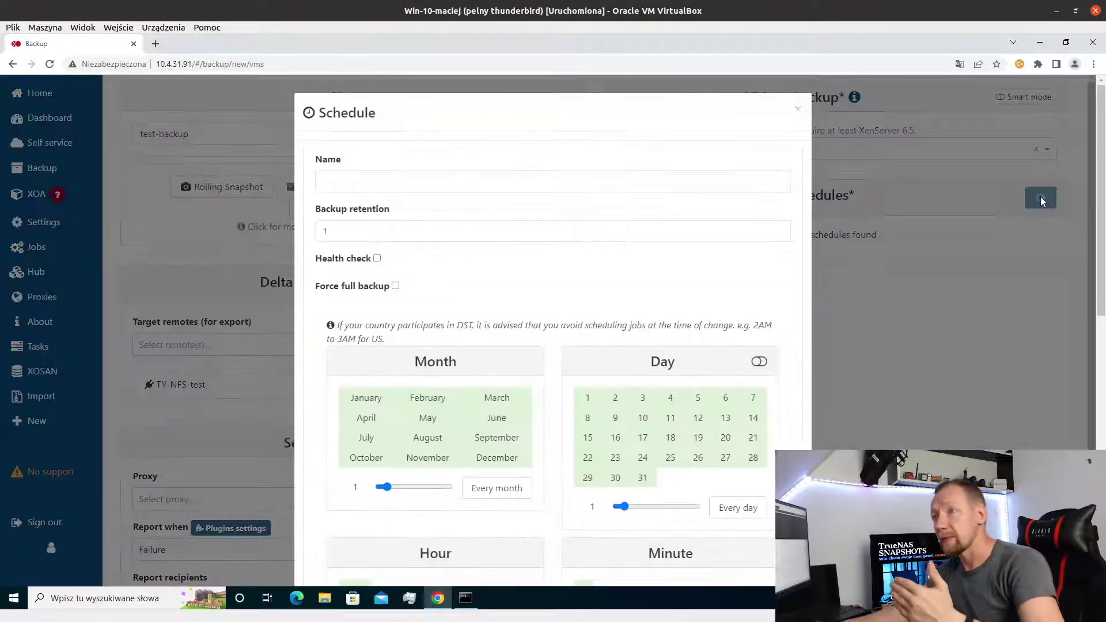
pyautogui.click(335, 180)
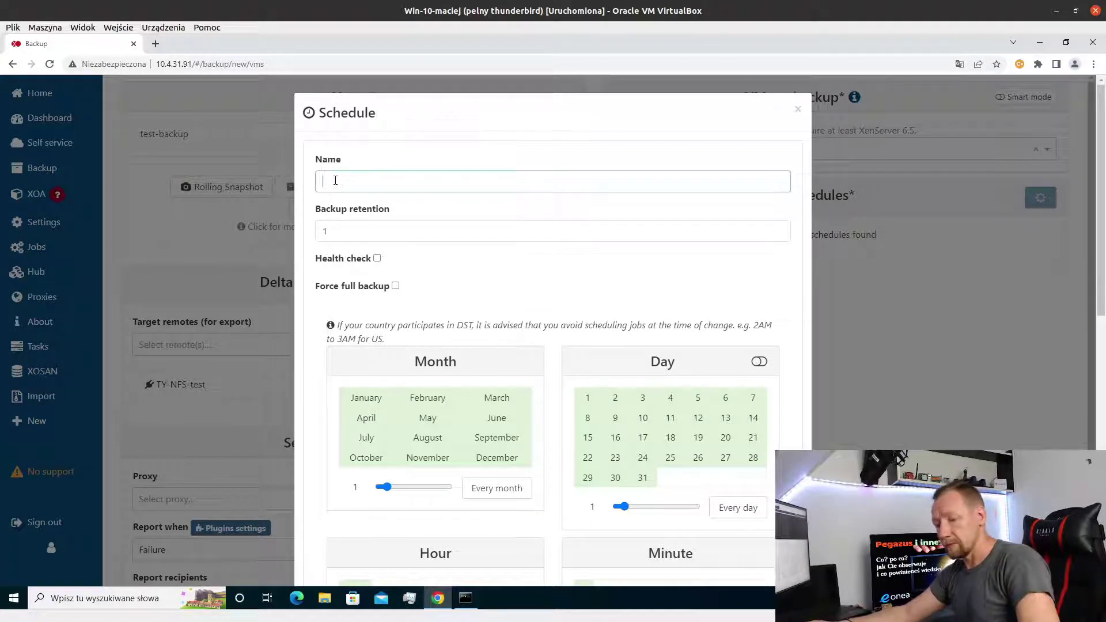
pyautogui.write('day')
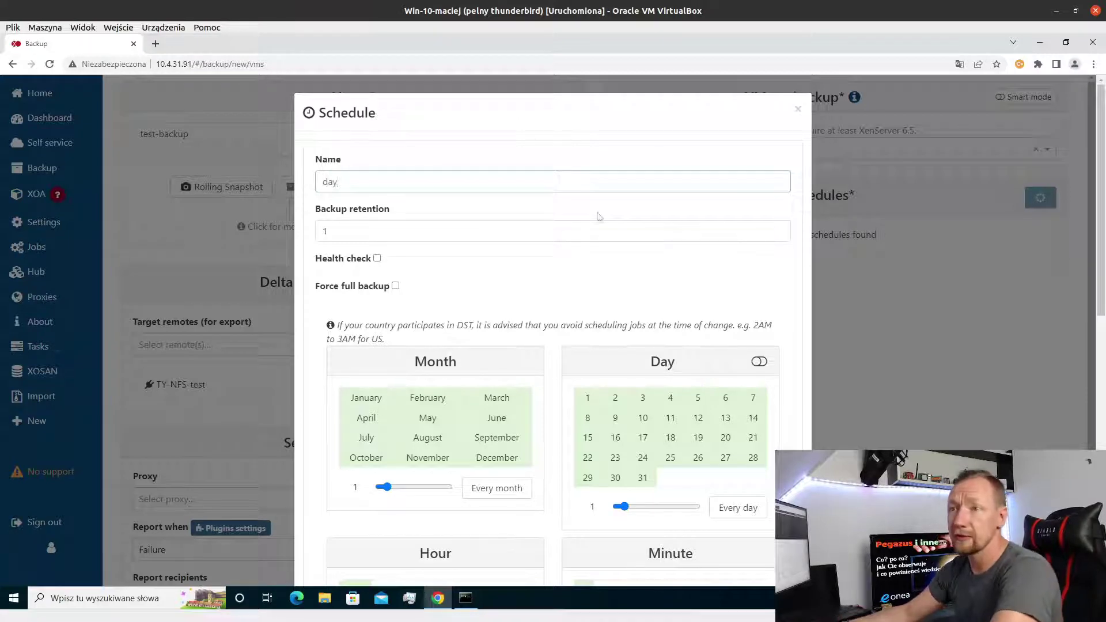
pyautogui.click(779, 228)
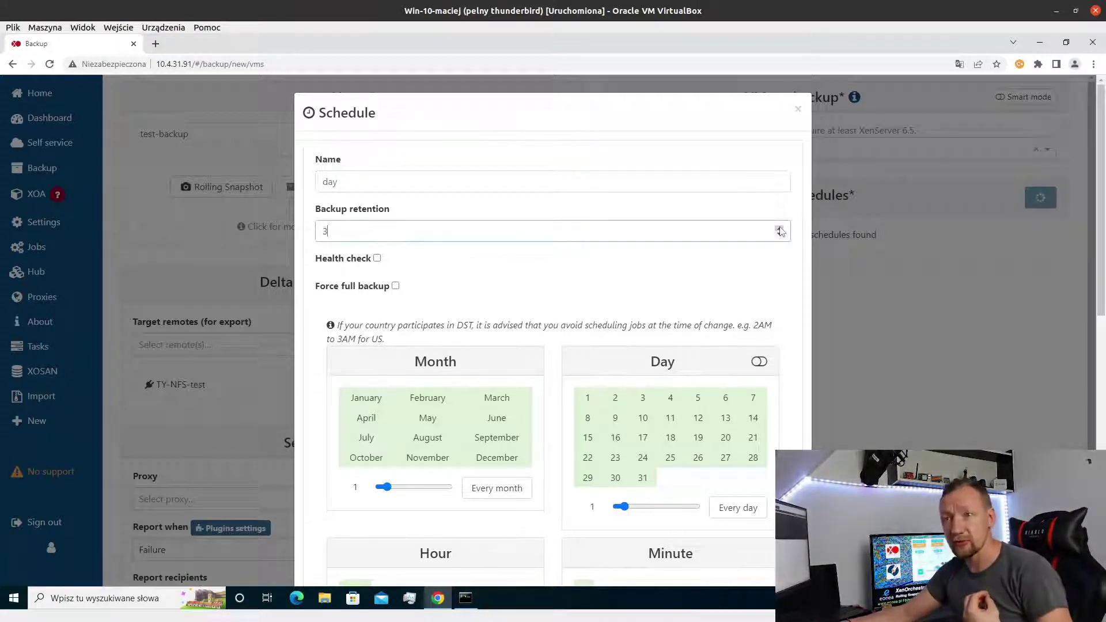
pyautogui.click(377, 259)
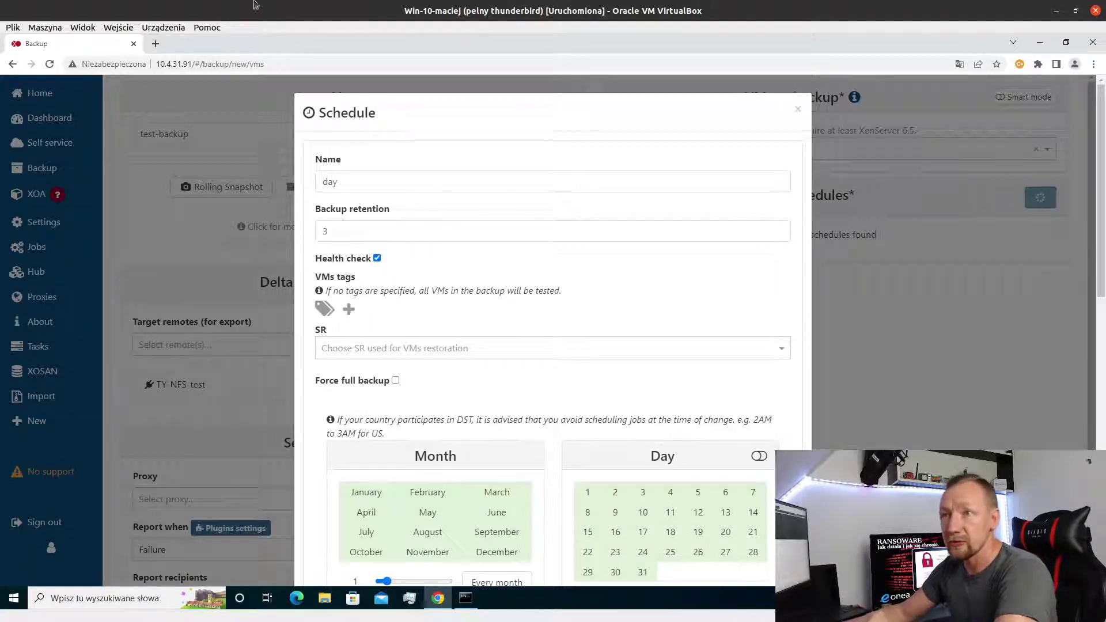
pyautogui.click(798, 108)
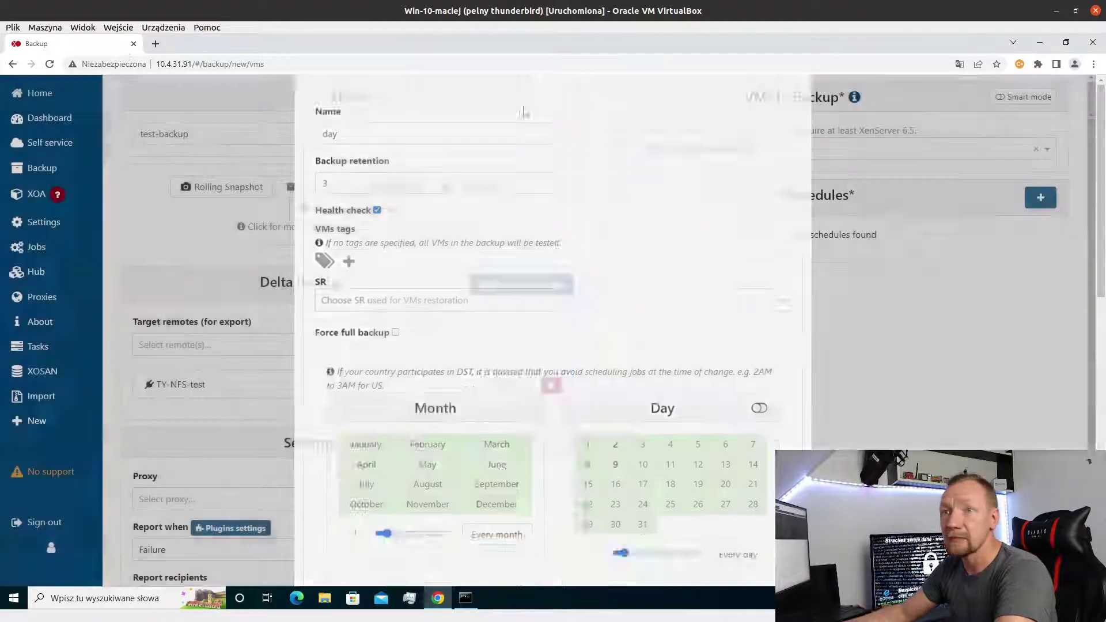
# Step: Open the YT-deb10-test virtual machine and remove its "restored from backup" and "no_bkp" tags
pyautogui.moveTo(119, 129)
pyautogui.click(141, 129)
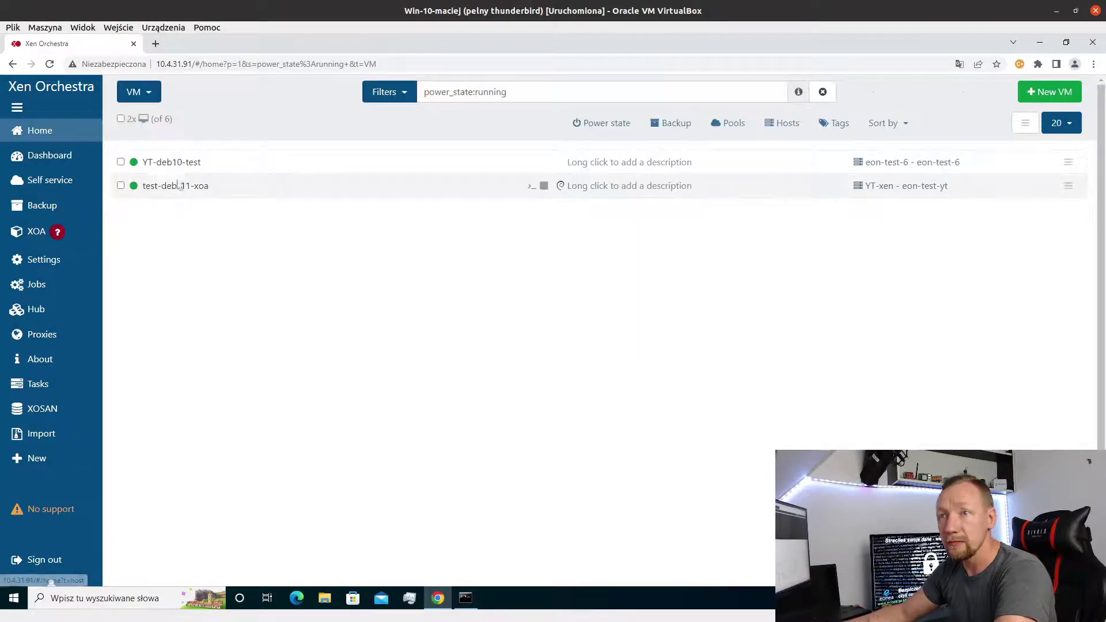
pyautogui.click(186, 164)
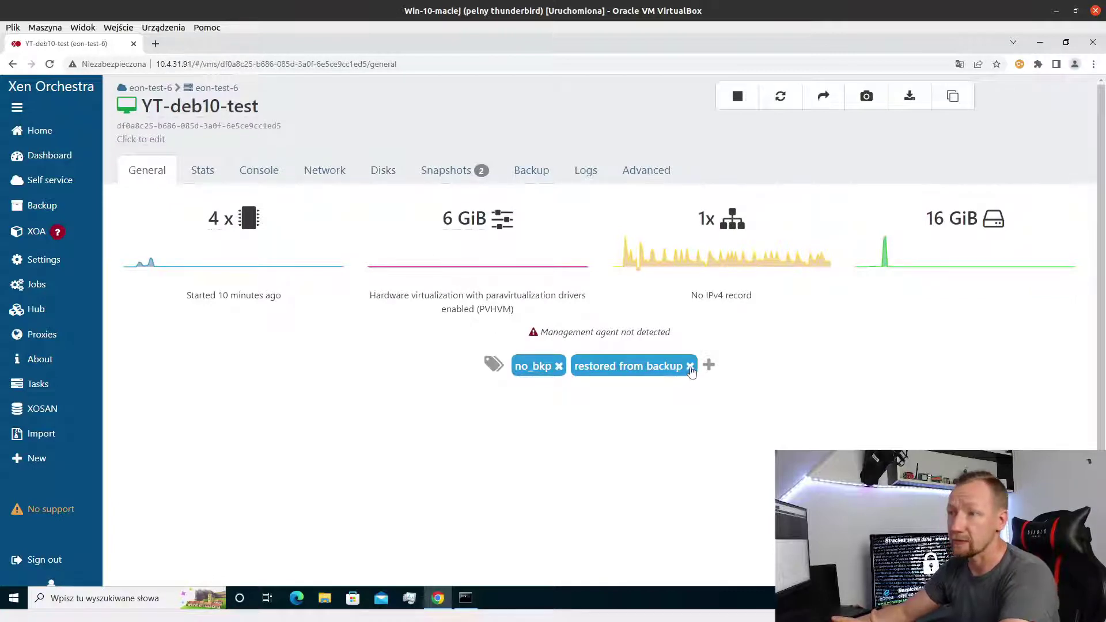
pyautogui.click(690, 366)
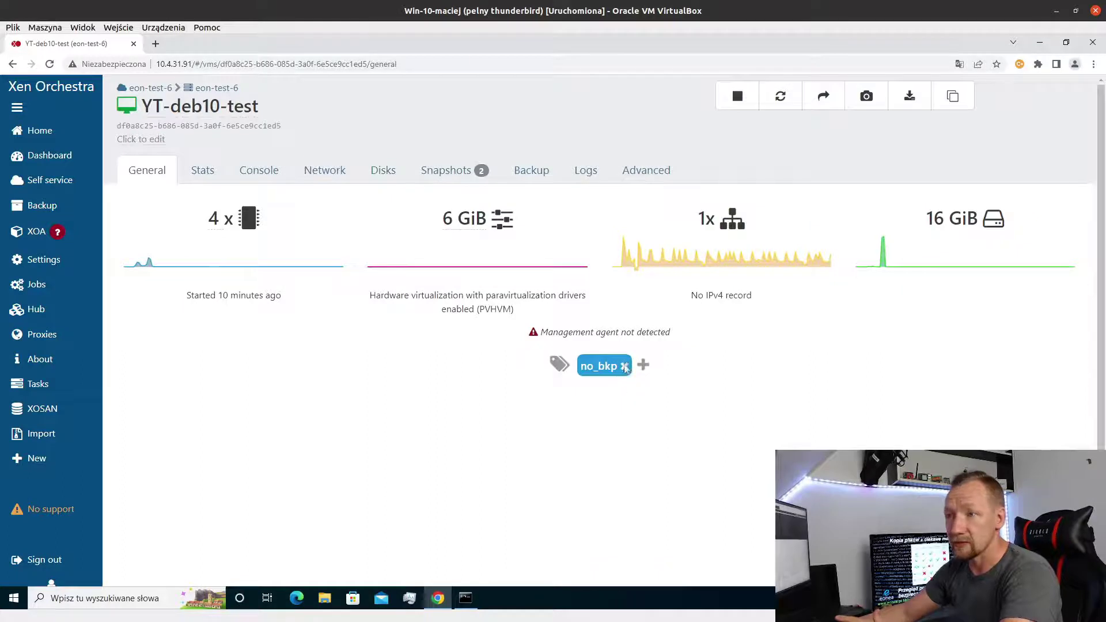
pyautogui.click(624, 366)
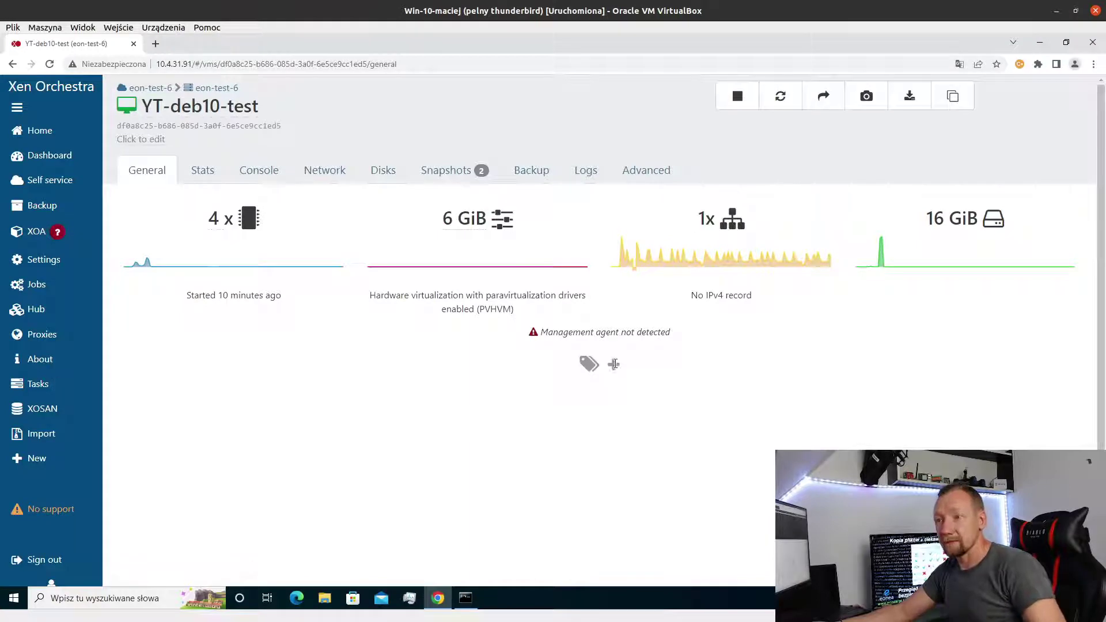
# Step: Add a new tag named test to the YT-deb10-test virtual machine
pyautogui.click(613, 363)
pyautogui.click(649, 366)
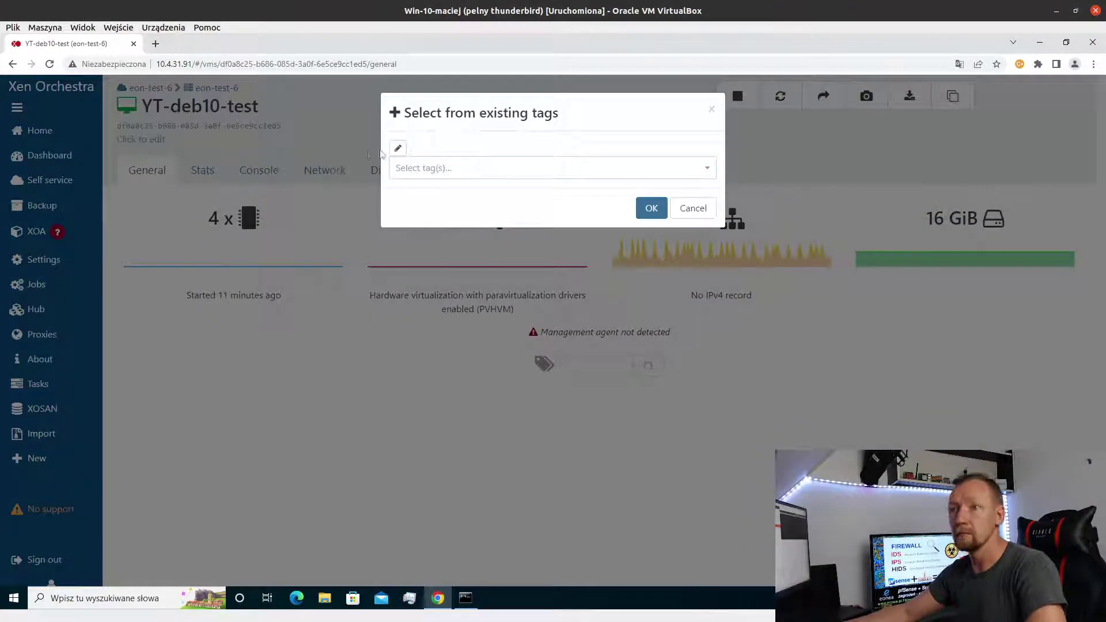
pyautogui.click(398, 148)
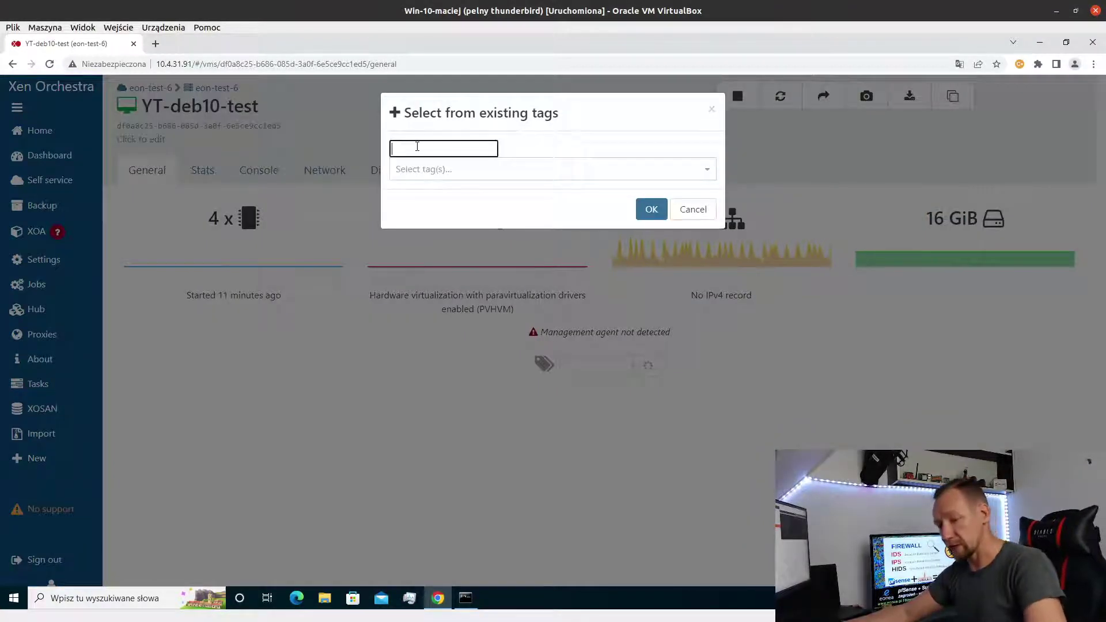
pyautogui.write('test')
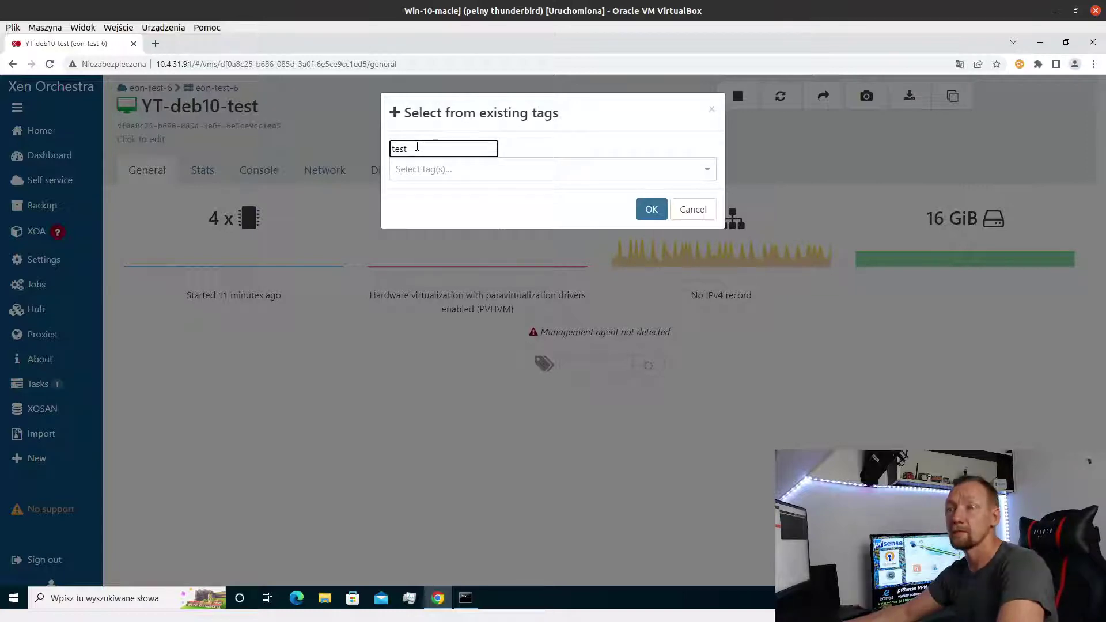
pyautogui.press('Return')
pyautogui.click(658, 212)
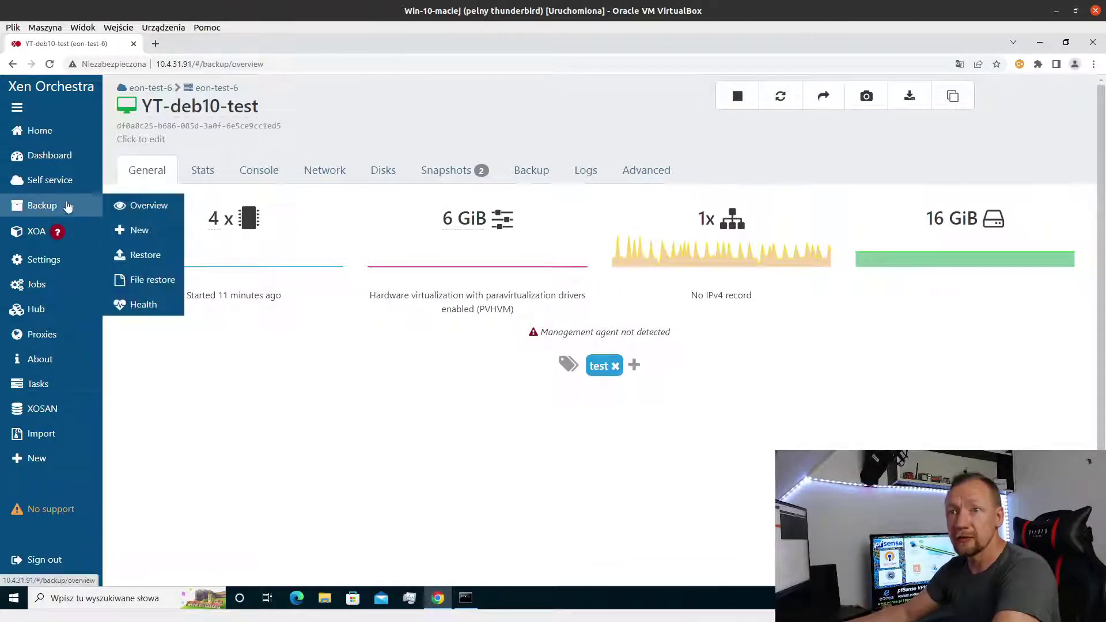
# Step: Start a new VM backup job named test in Delta Backup mode
pyautogui.click(78, 206)
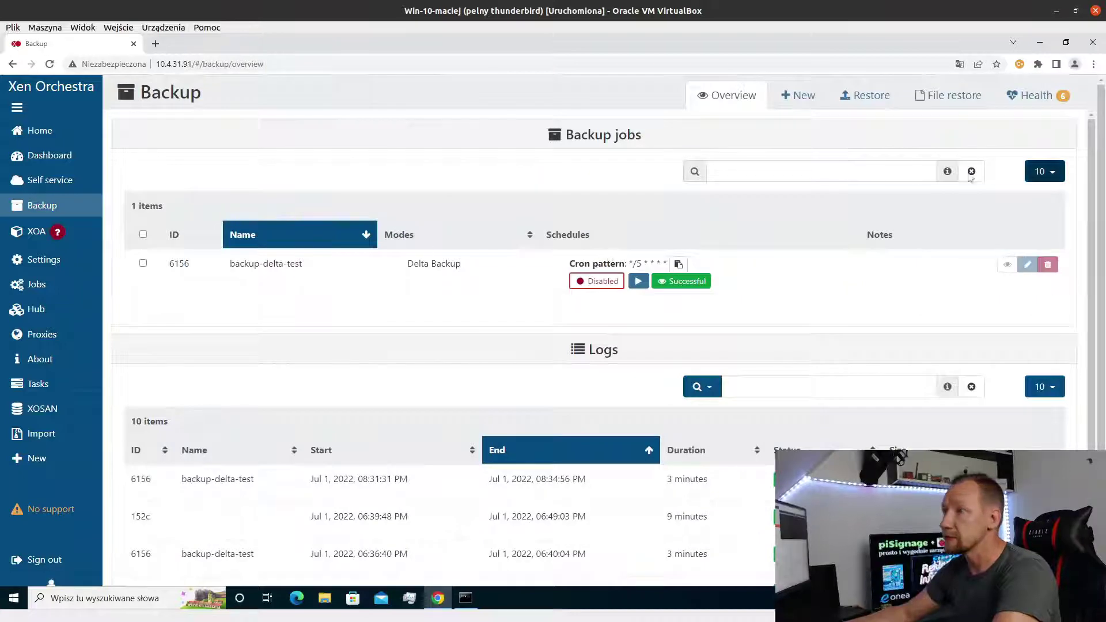
pyautogui.click(784, 102)
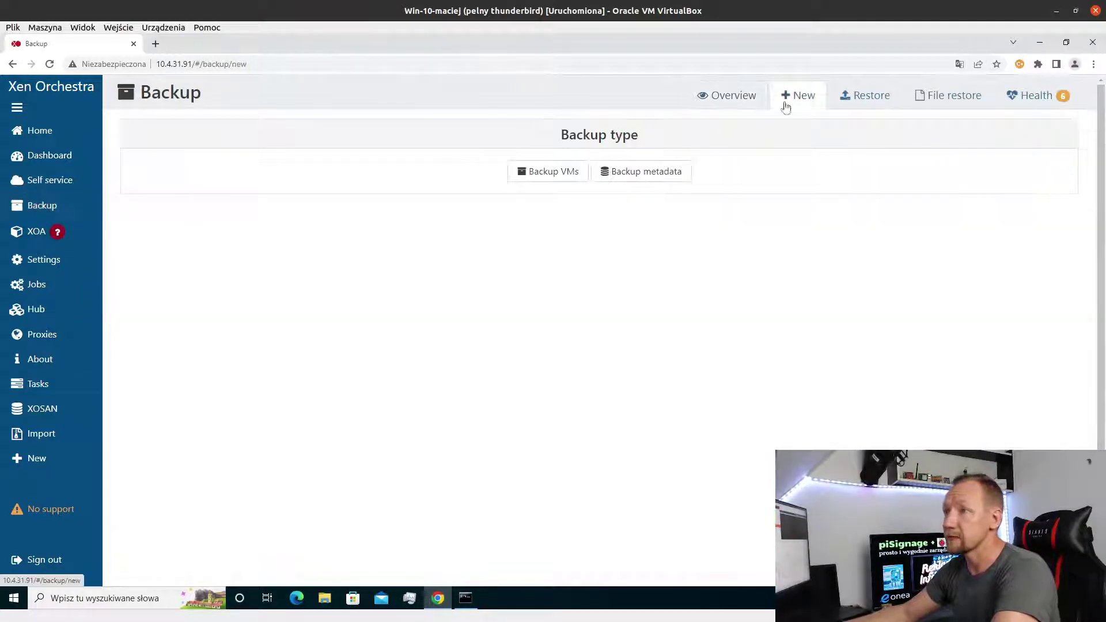
pyautogui.click(549, 172)
pyautogui.click(241, 178)
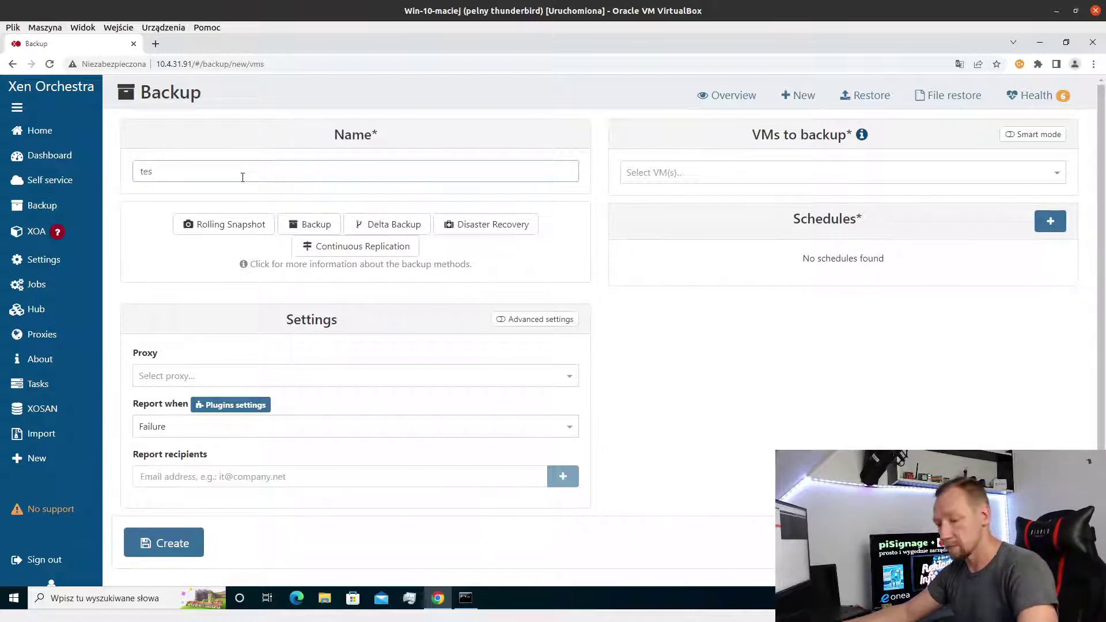
pyautogui.write('test')
pyautogui.click(406, 223)
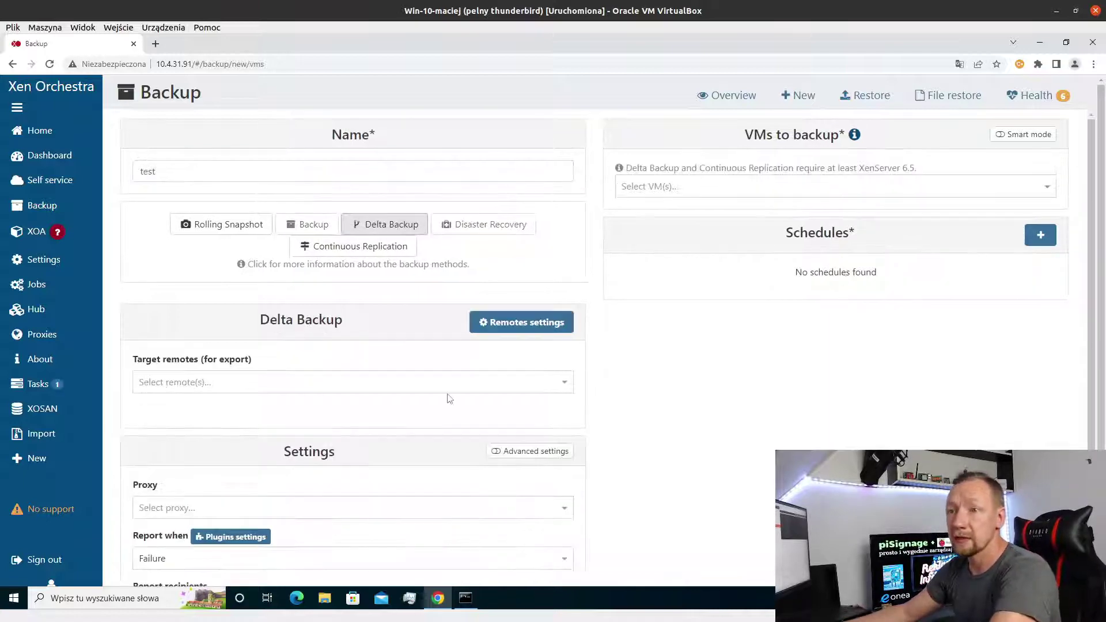
# Step: Set TY-NFS-test as the job's target remote and YT-deb10-test as the VM to back up
pyautogui.click(313, 382)
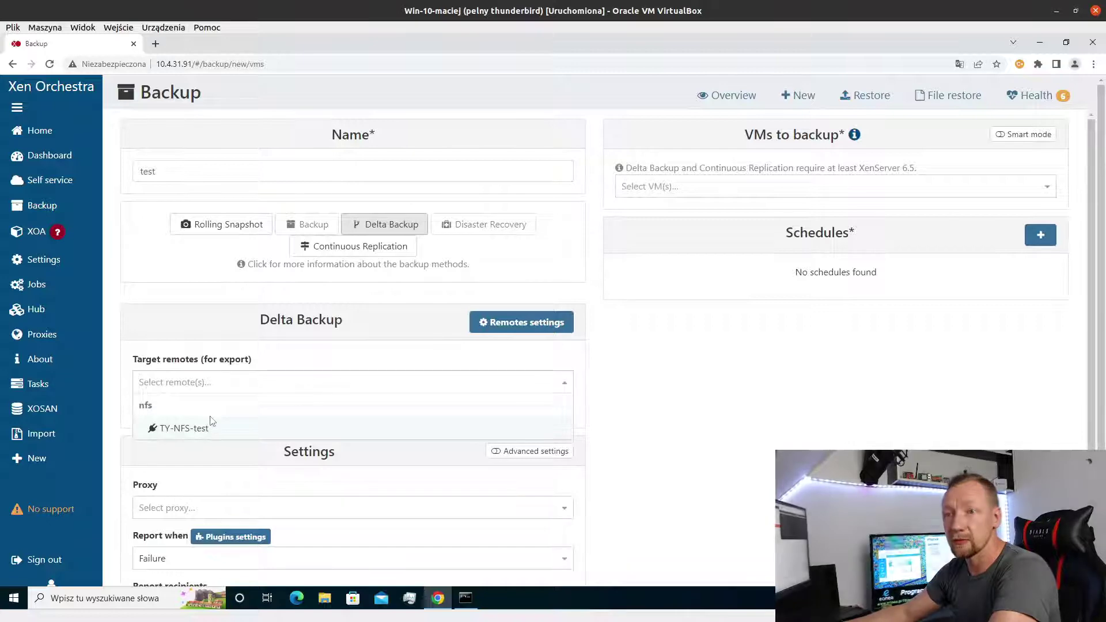
pyautogui.click(211, 423)
pyautogui.scroll(-3, 273, 436)
pyautogui.scroll(3, 273, 436)
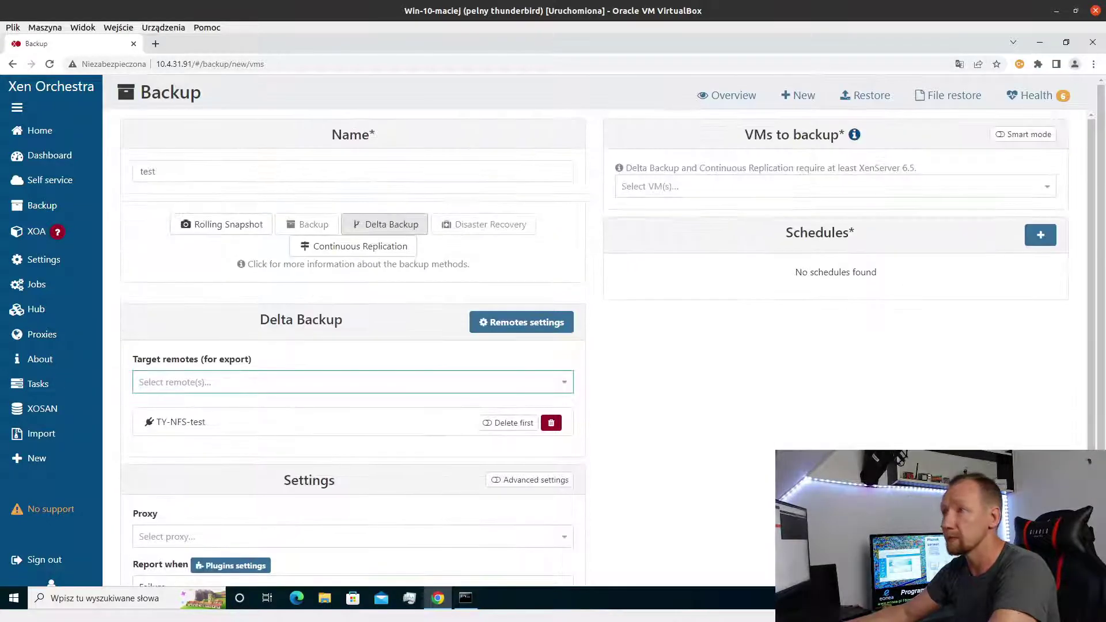
pyautogui.click(934, 192)
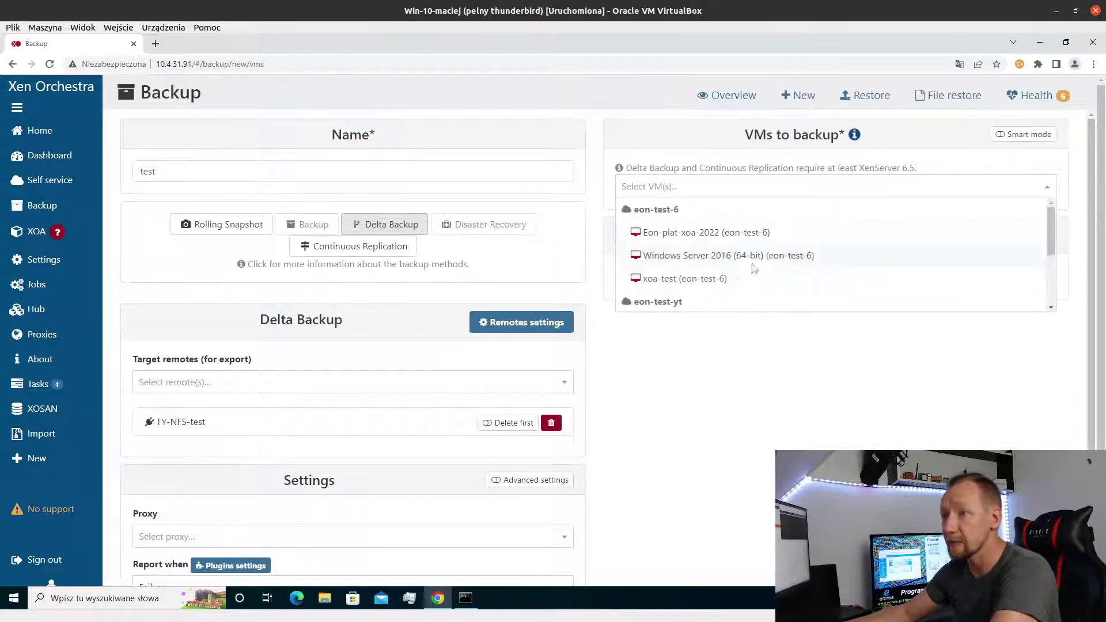
pyautogui.scroll(-3, 742, 262)
pyautogui.click(726, 257)
pyautogui.click(811, 374)
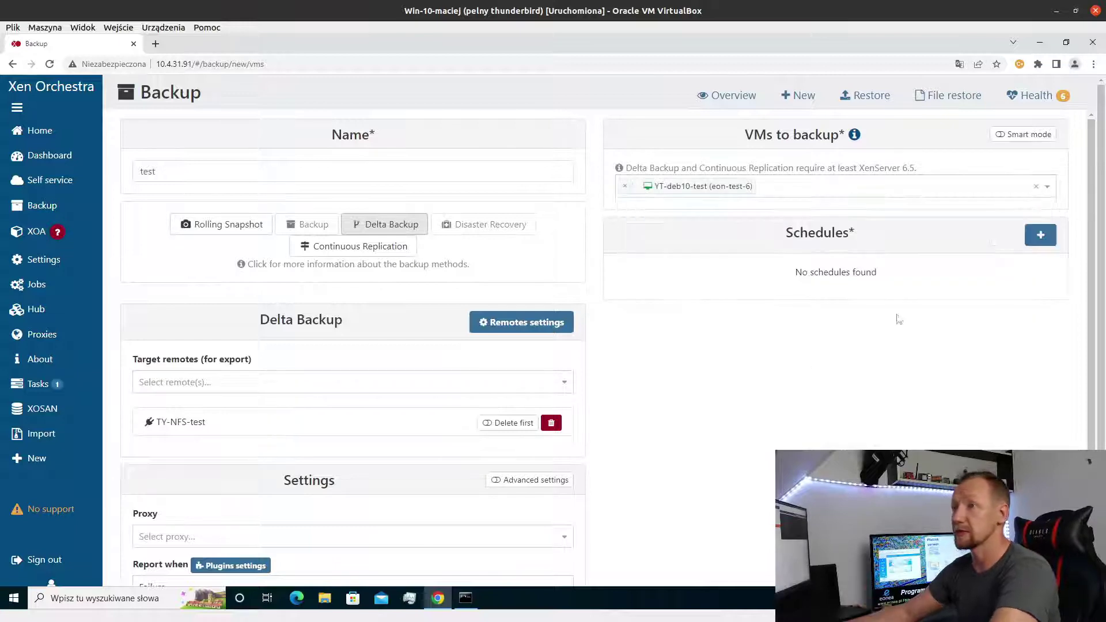
# Step: Add a schedule named test with backup retention 3 and the health check enabled
pyautogui.click(1040, 235)
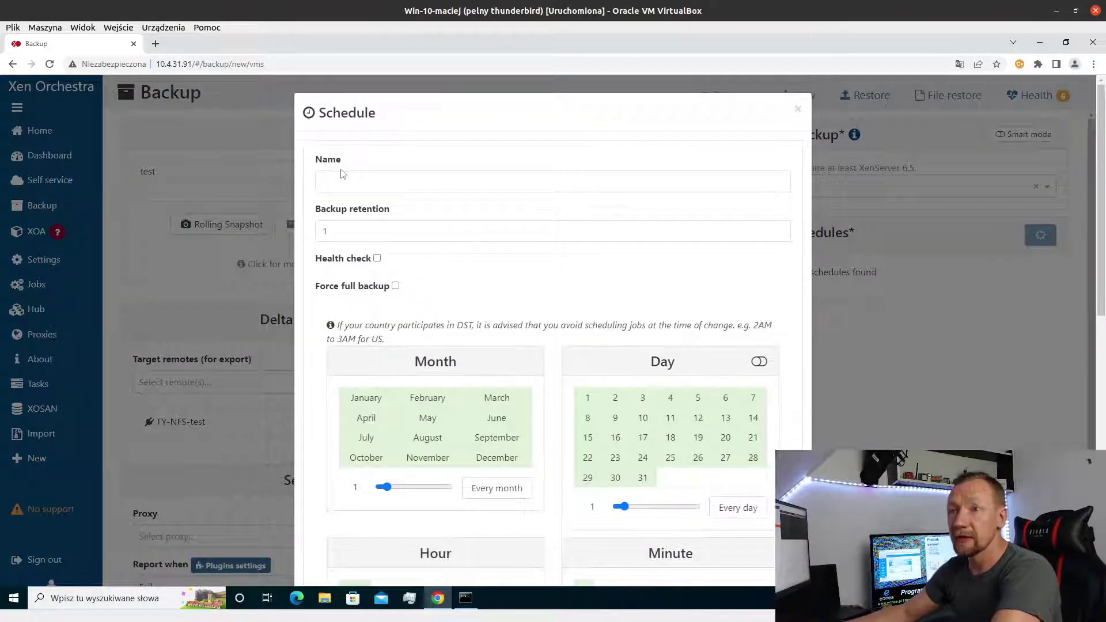
pyautogui.click(338, 181)
pyautogui.write('test')
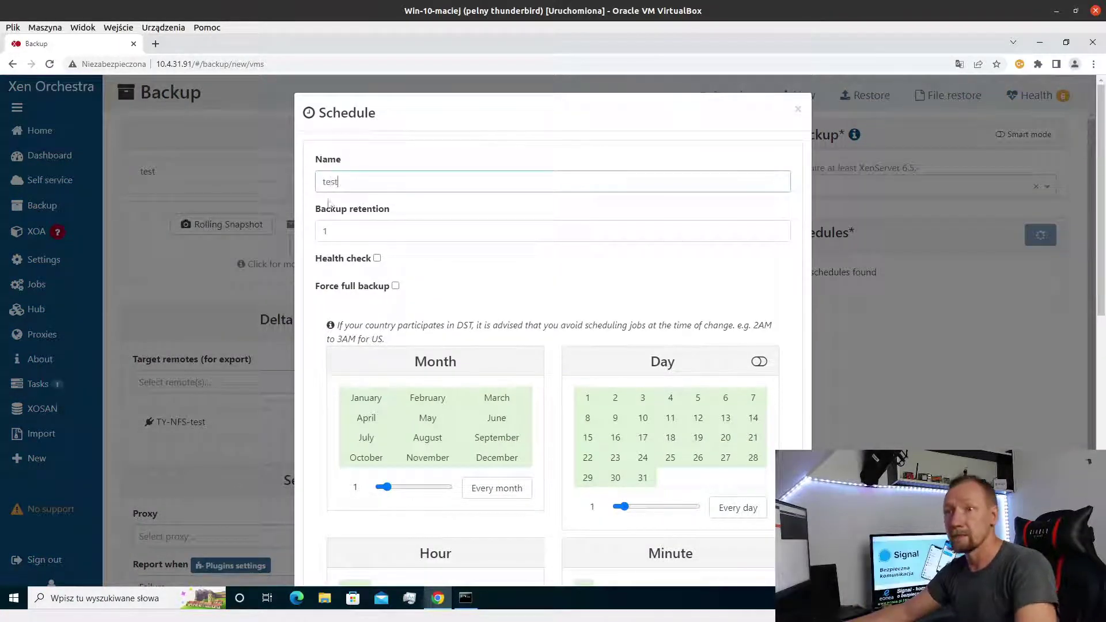
pyautogui.click(778, 228)
pyautogui.click(779, 229)
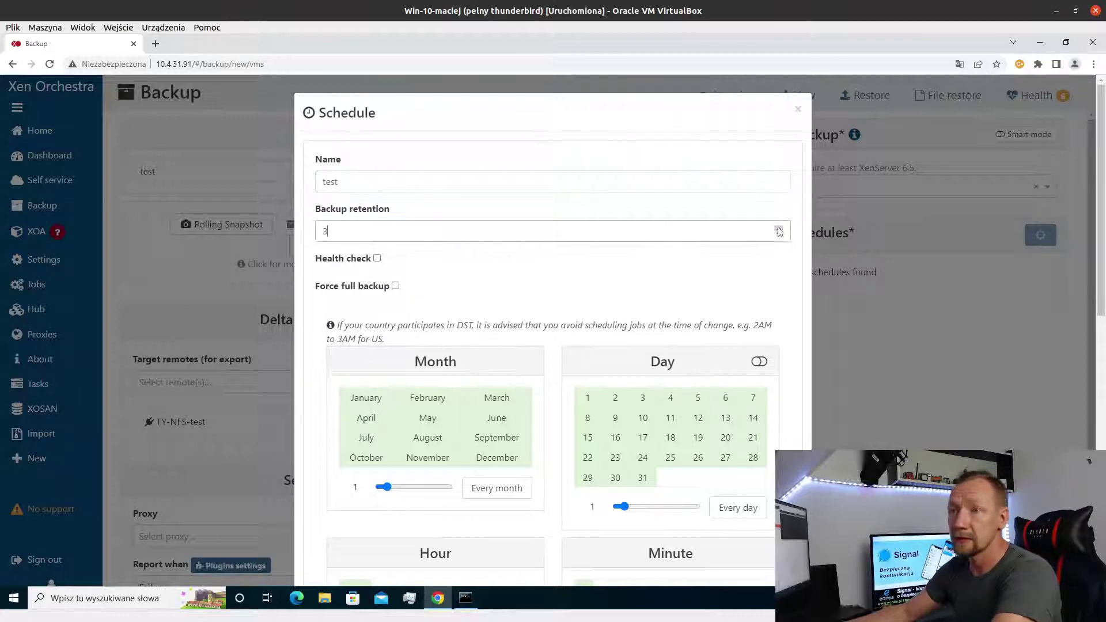
pyautogui.click(377, 258)
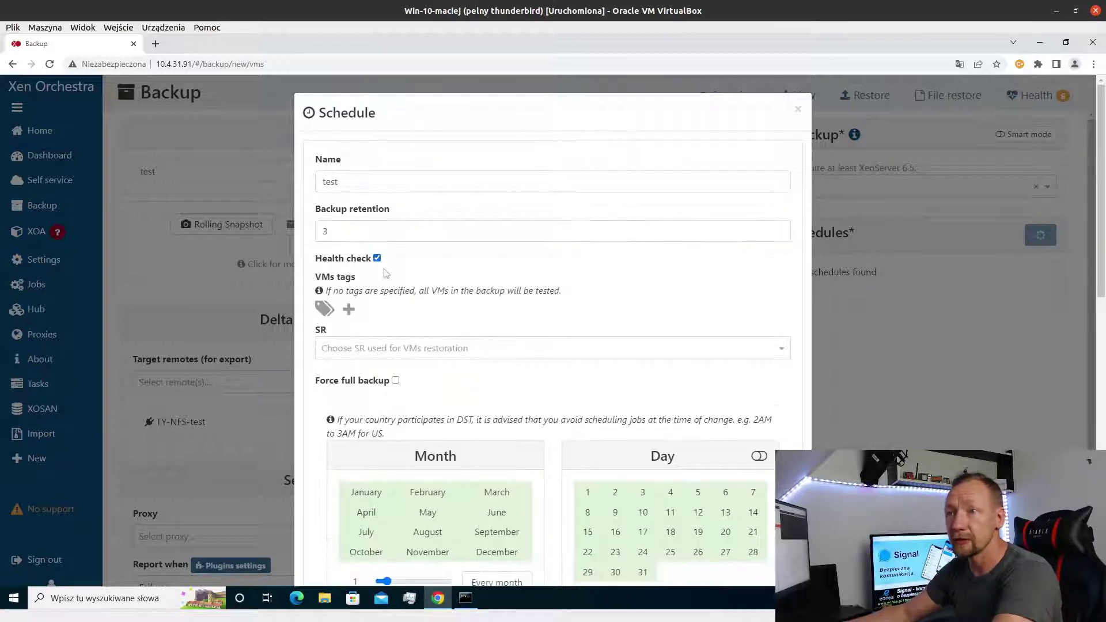
# Step: Limit the schedule's health check to virtual machines carrying the existing tag test
pyautogui.click(349, 311)
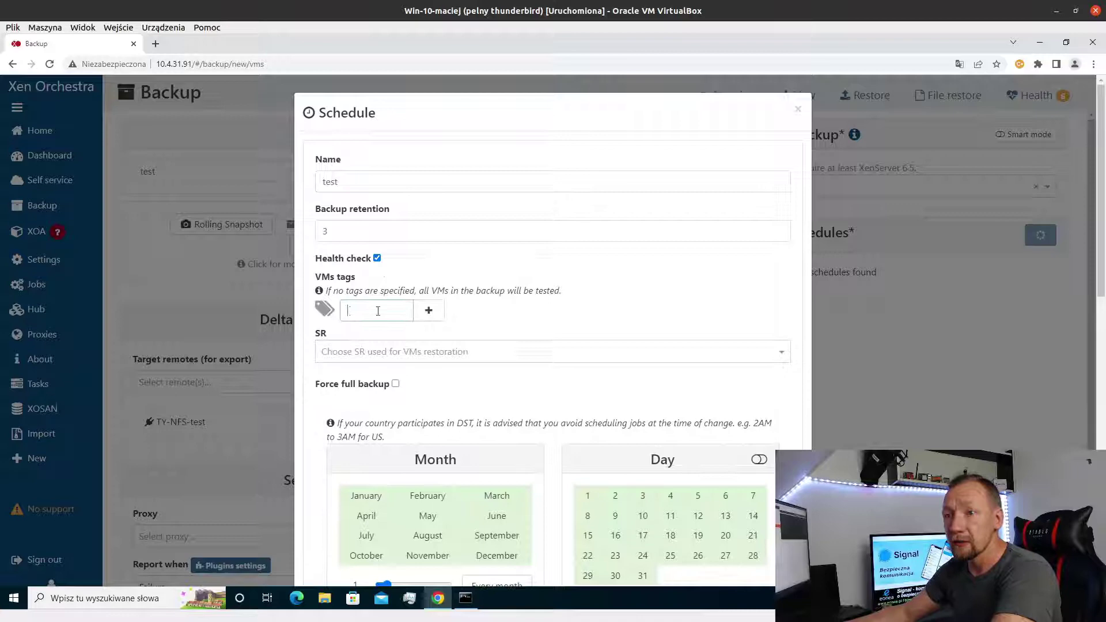
pyautogui.click(428, 310)
pyautogui.click(459, 162)
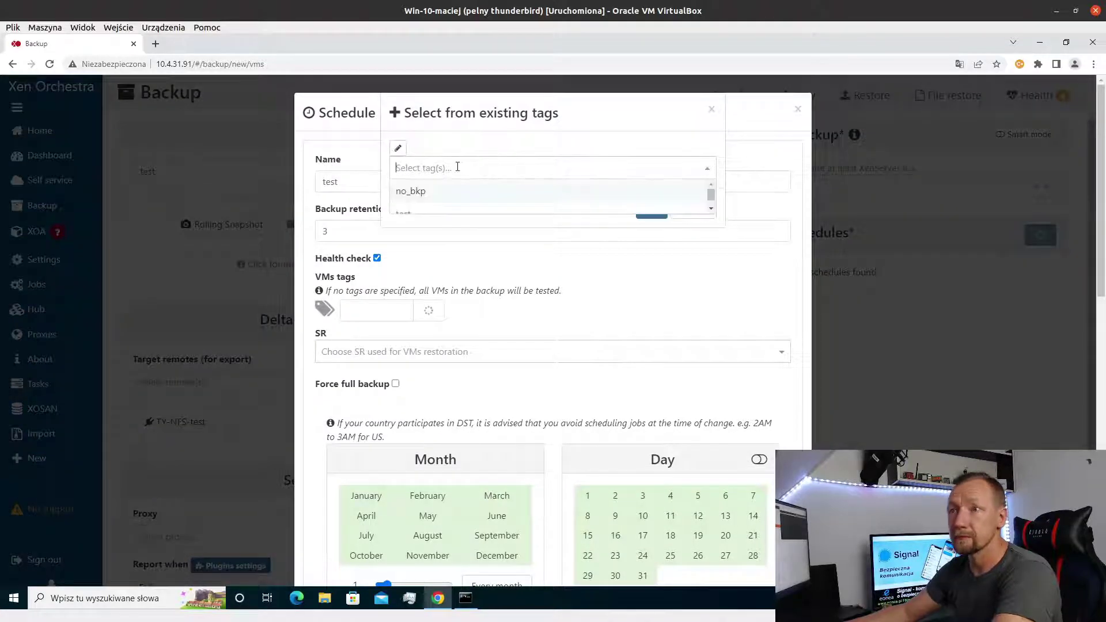
pyautogui.click(440, 212)
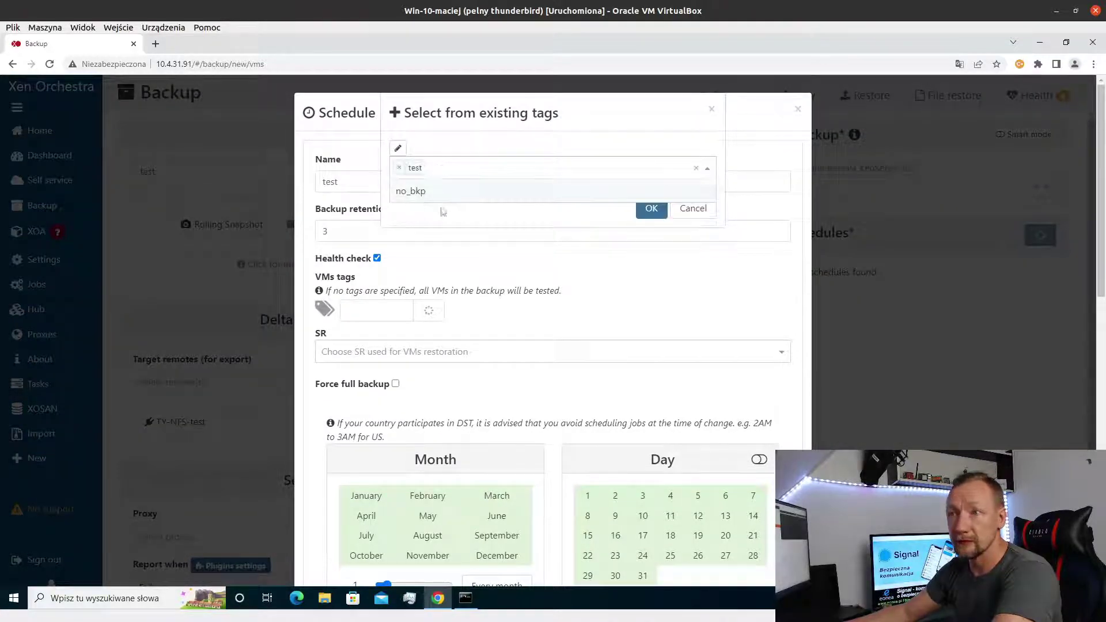
pyautogui.click(649, 210)
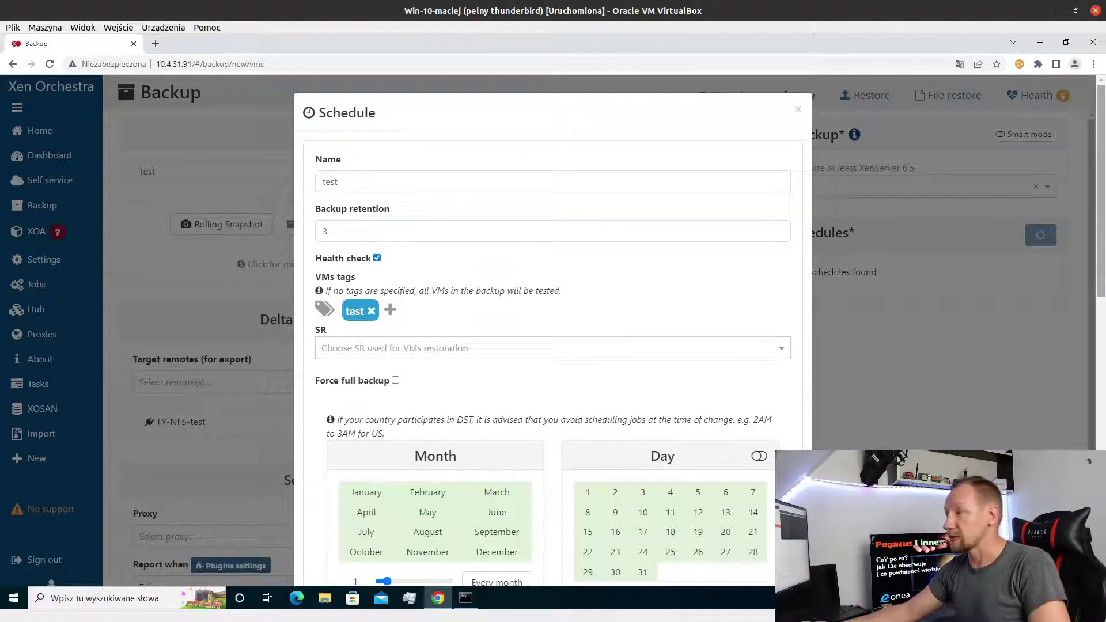
# Step: Choose eon-plat-xen6-nvme as the health check's restoration SR and save the schedule with its default daily midnight timing
pyautogui.click(478, 350)
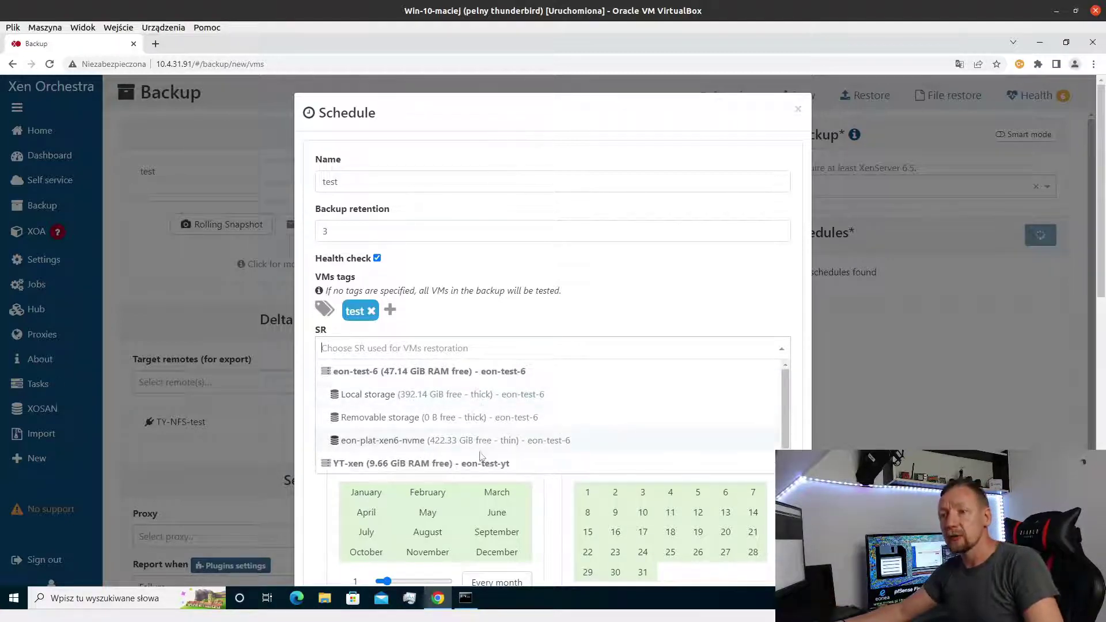
pyautogui.click(397, 443)
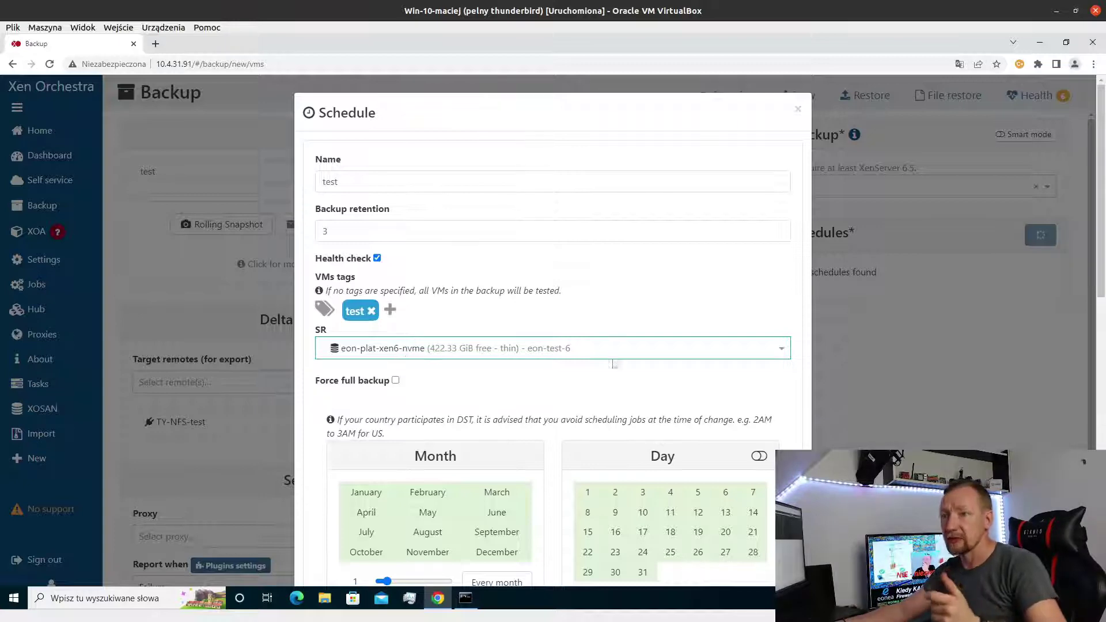
pyautogui.scroll(-5, 614, 363)
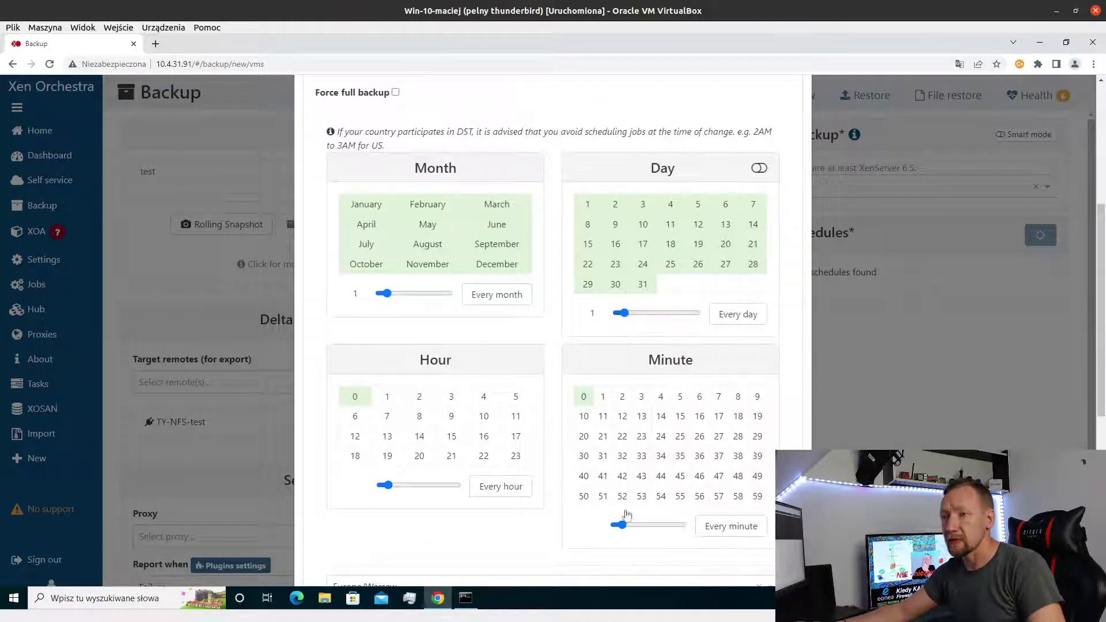
pyautogui.scroll(-5, 558, 396)
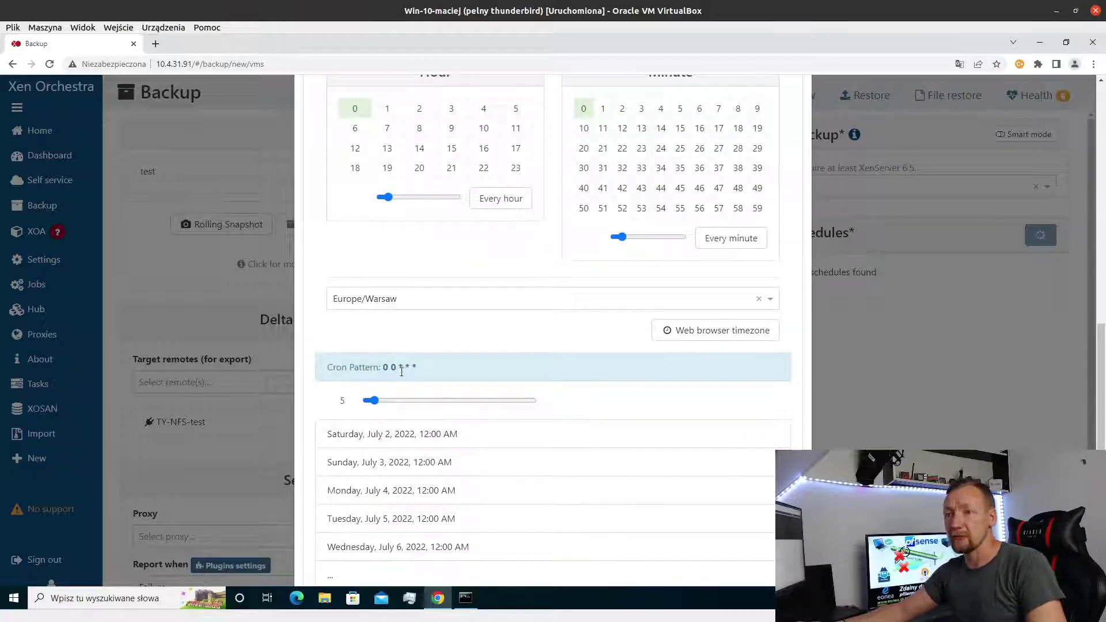
pyautogui.scroll(-2, 583, 397)
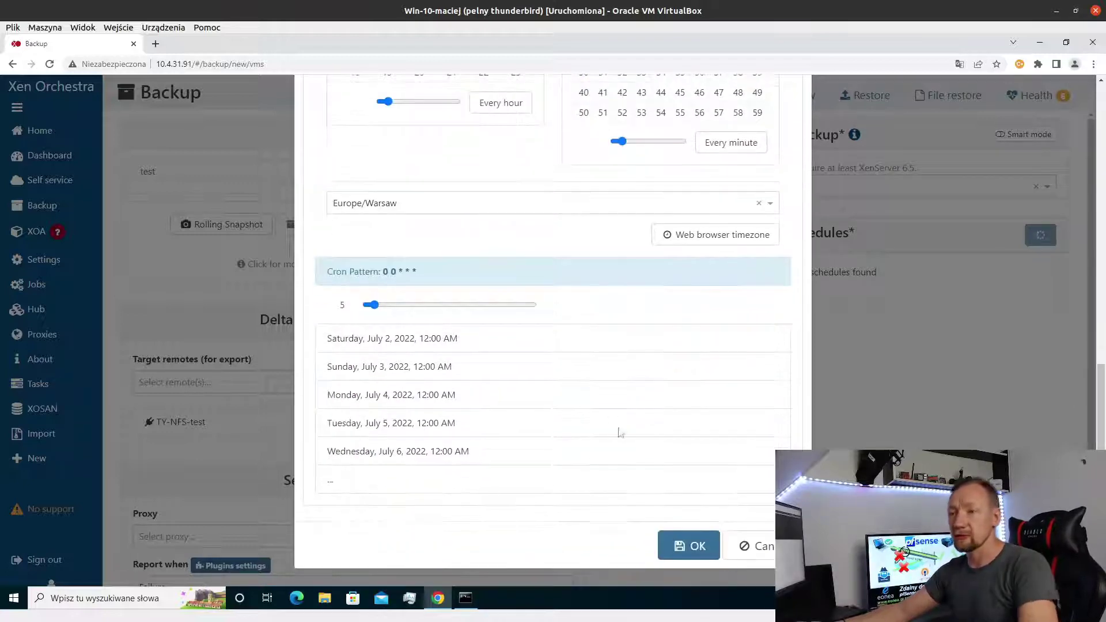
pyautogui.click(697, 550)
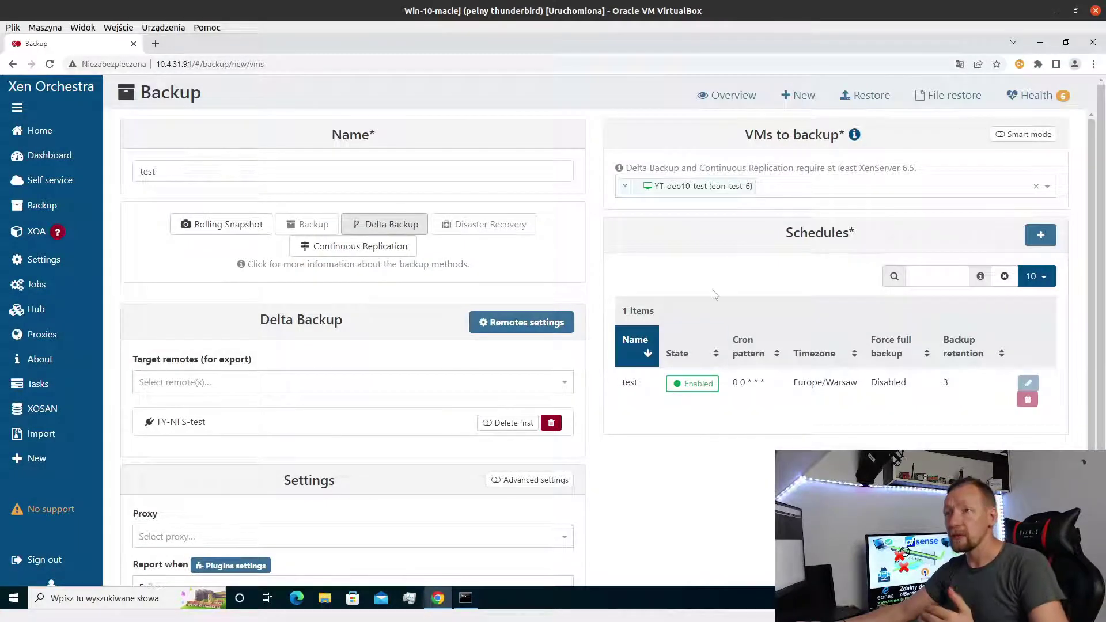
# Step: Return to the backup jobs overview without creating the new job, and run the existing backup-delta-test job
pyautogui.click(739, 95)
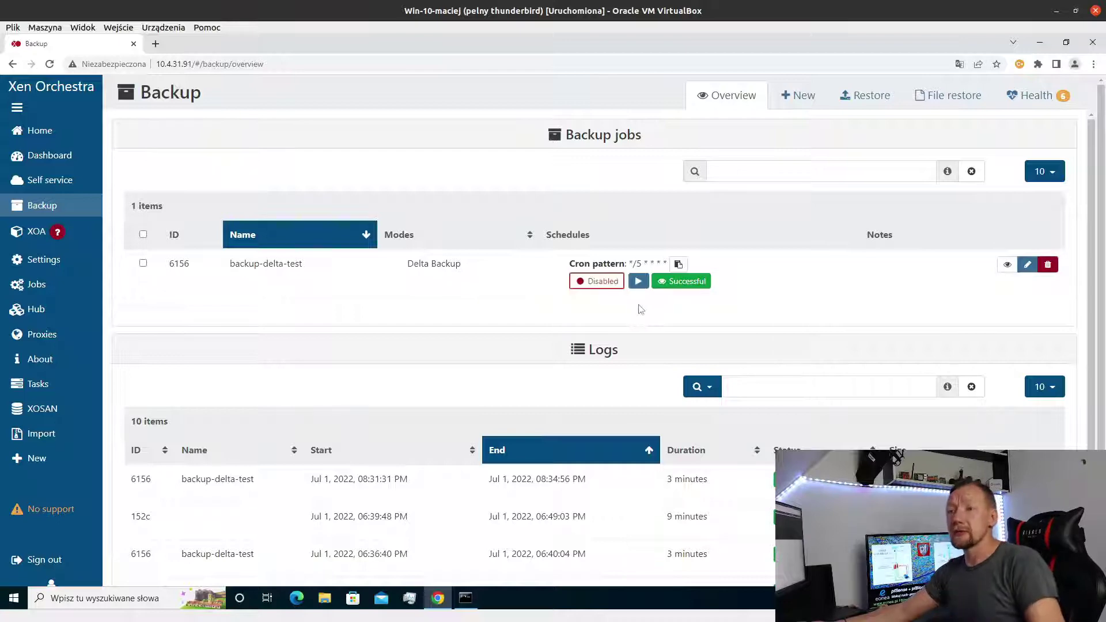
pyautogui.click(638, 281)
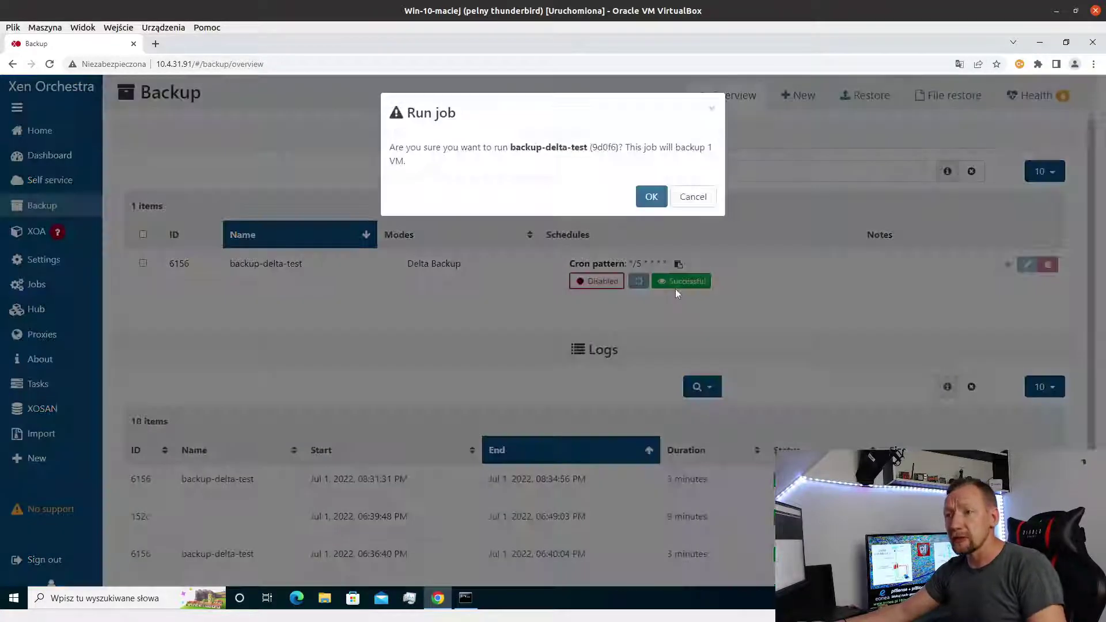
pyautogui.click(650, 195)
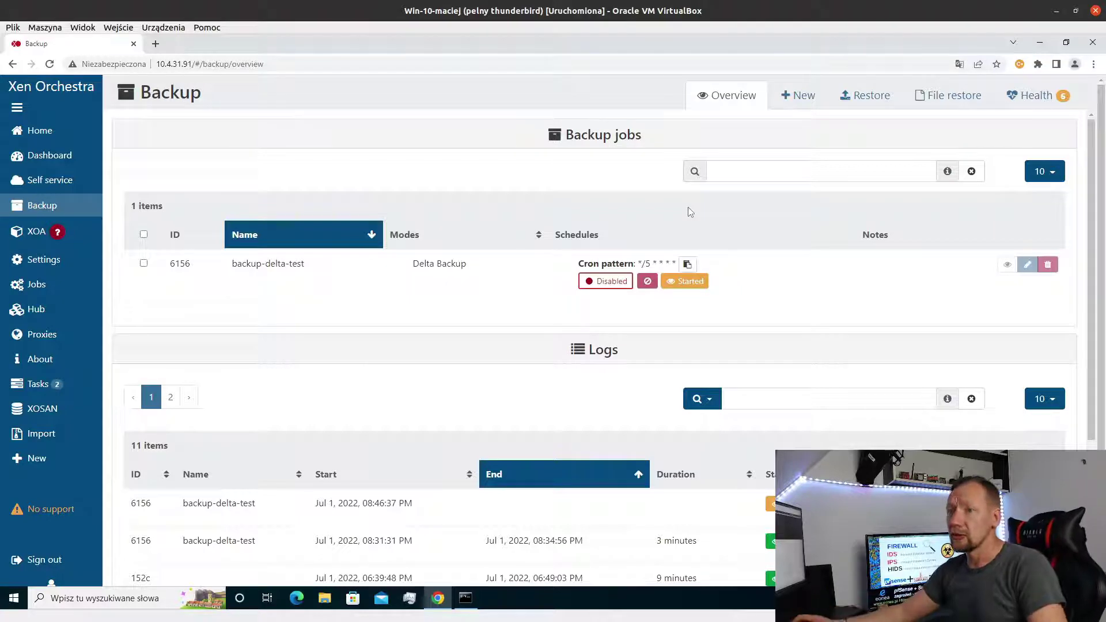
# Step: Inspect the snapshot, transfer and health check details in the running backup-delta-test job's log, and close it
pyautogui.click(685, 281)
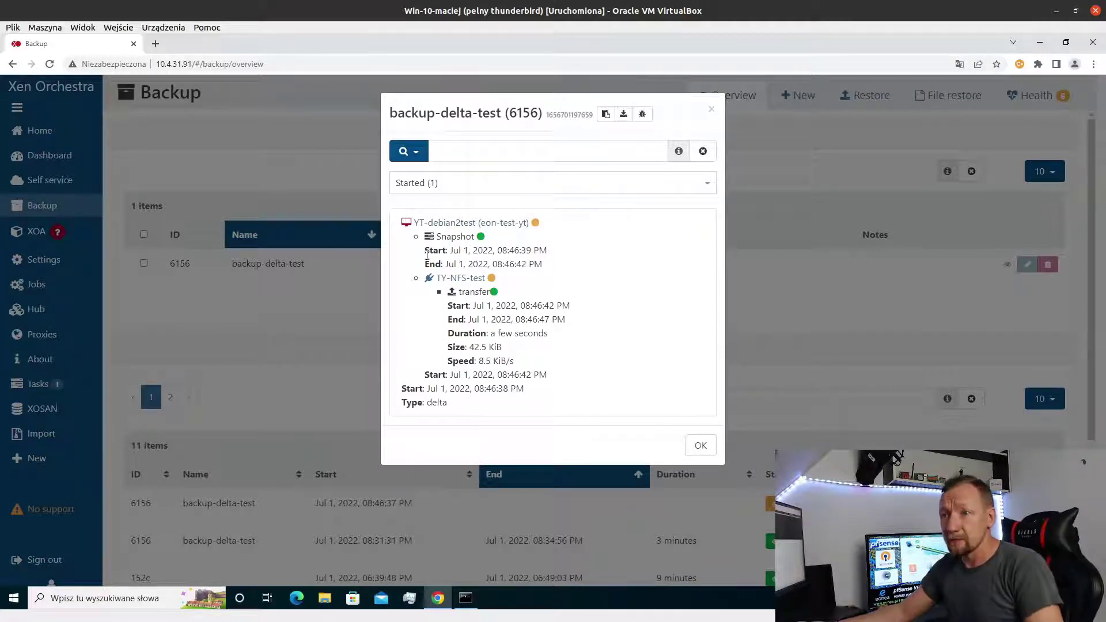
pyautogui.moveTo(425, 250); pyautogui.dragTo(544, 268)
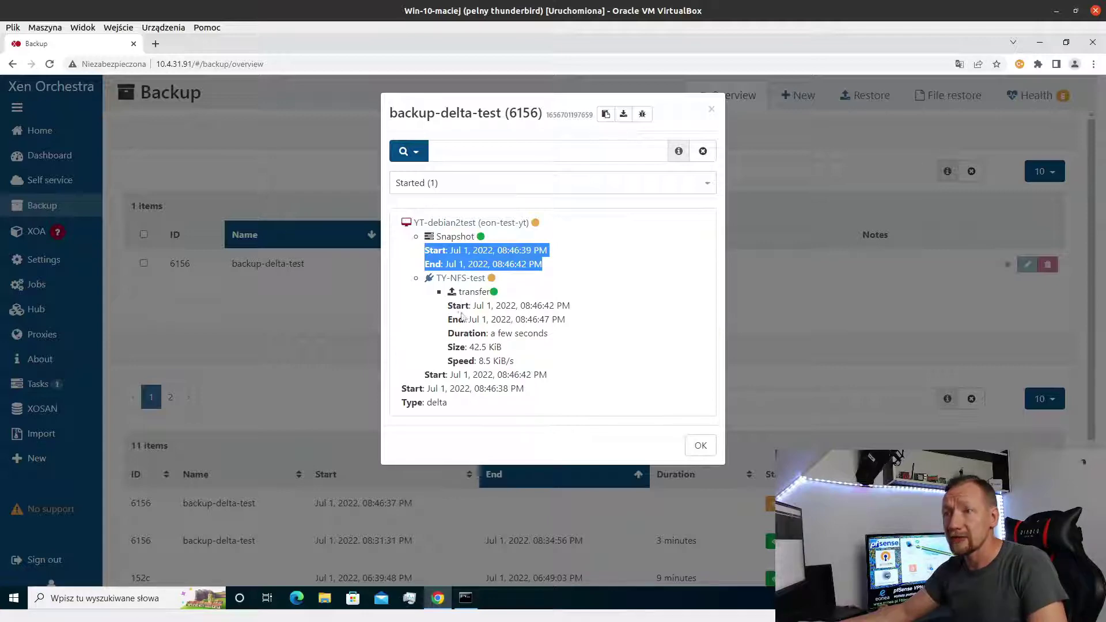
pyautogui.moveTo(447, 305)
pyautogui.mouseDown()
pyautogui.moveTo(521, 351)
pyautogui.moveTo(524, 365)
pyautogui.moveTo(451, 348)
pyautogui.moveTo(515, 349)
pyautogui.mouseUp()
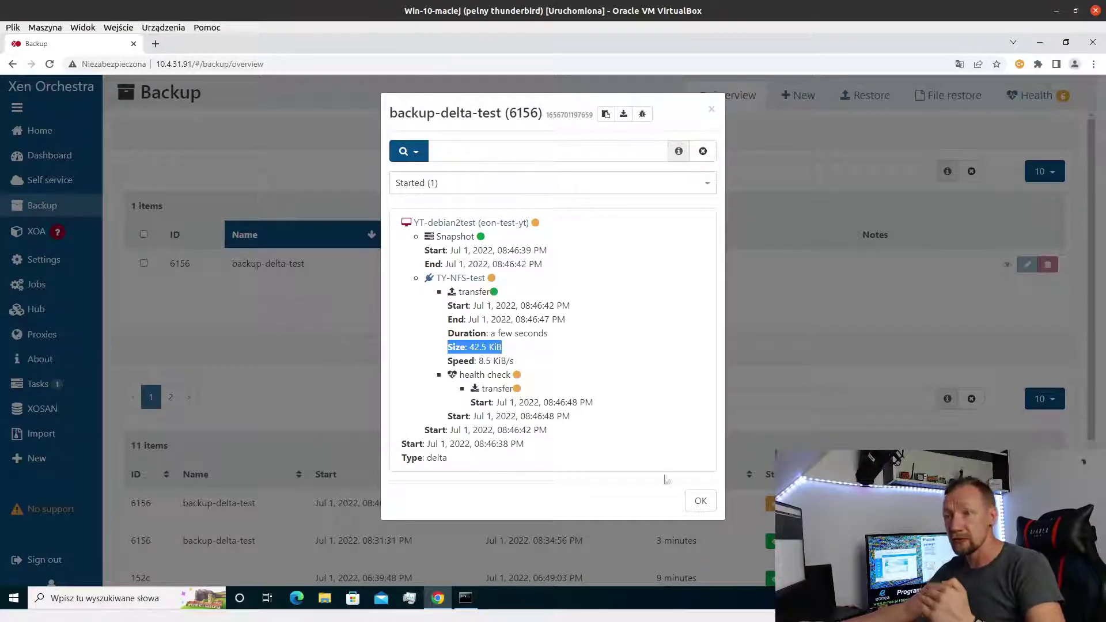
pyautogui.click(707, 502)
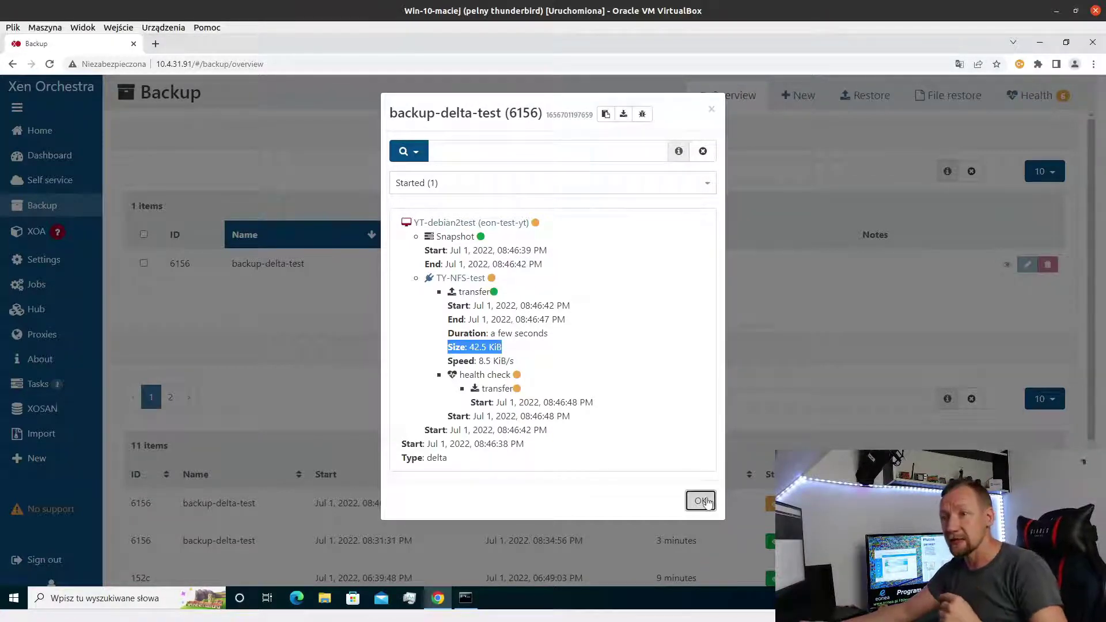
# Step: Check the import task's progress and open the YT-debian2test virtual machine being imported from the unfiltered VM list
pyautogui.click(38, 381)
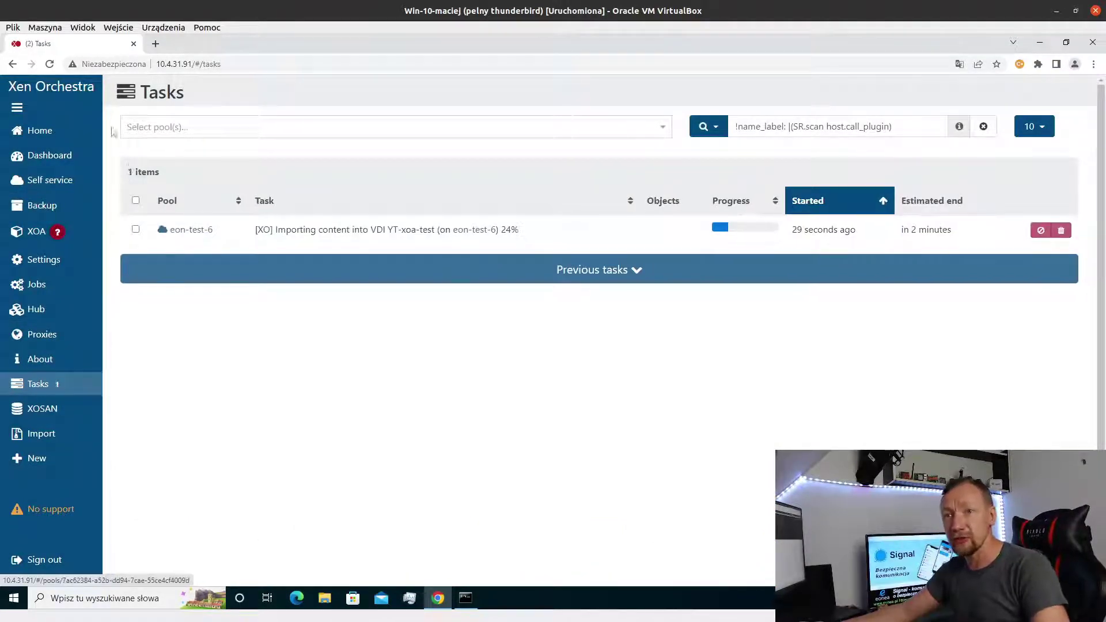
pyautogui.click(77, 132)
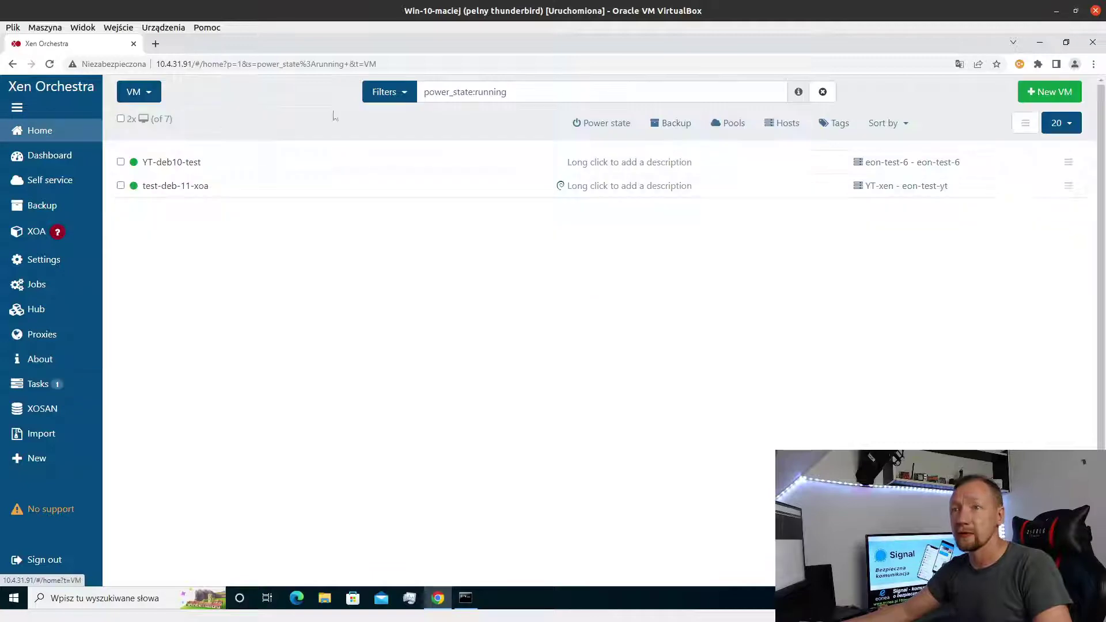
pyautogui.click(824, 92)
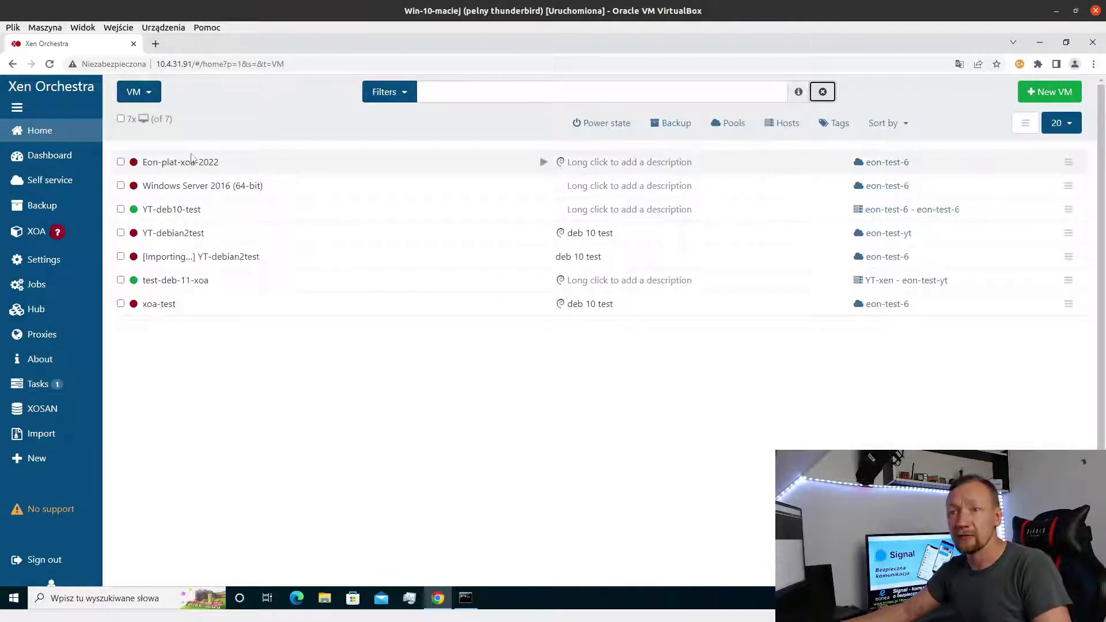
pyautogui.click(175, 257)
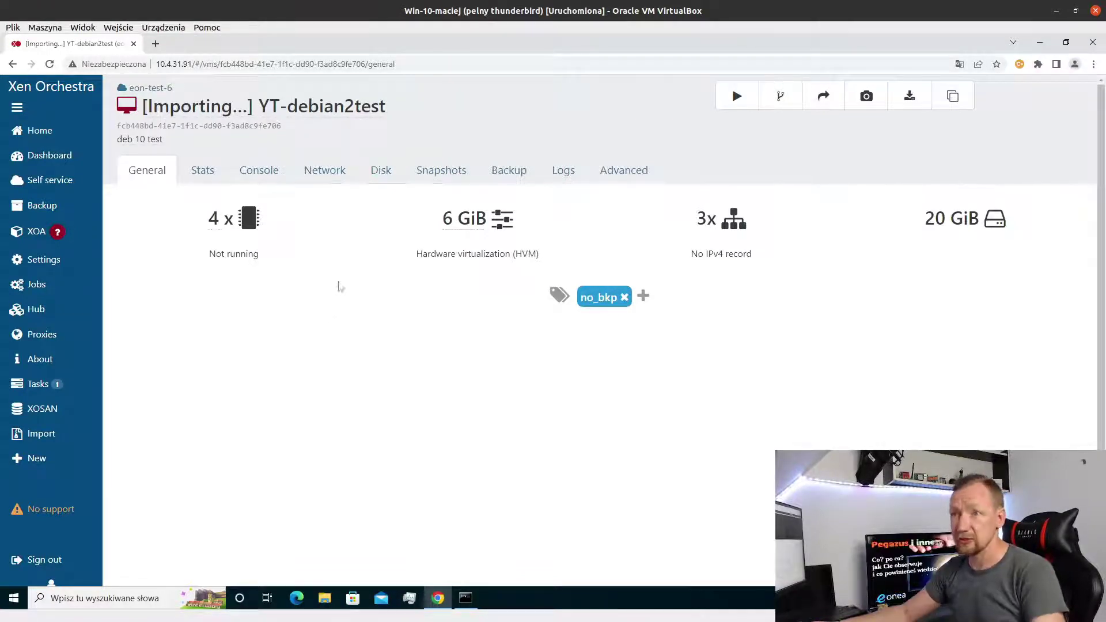
pyautogui.click(46, 384)
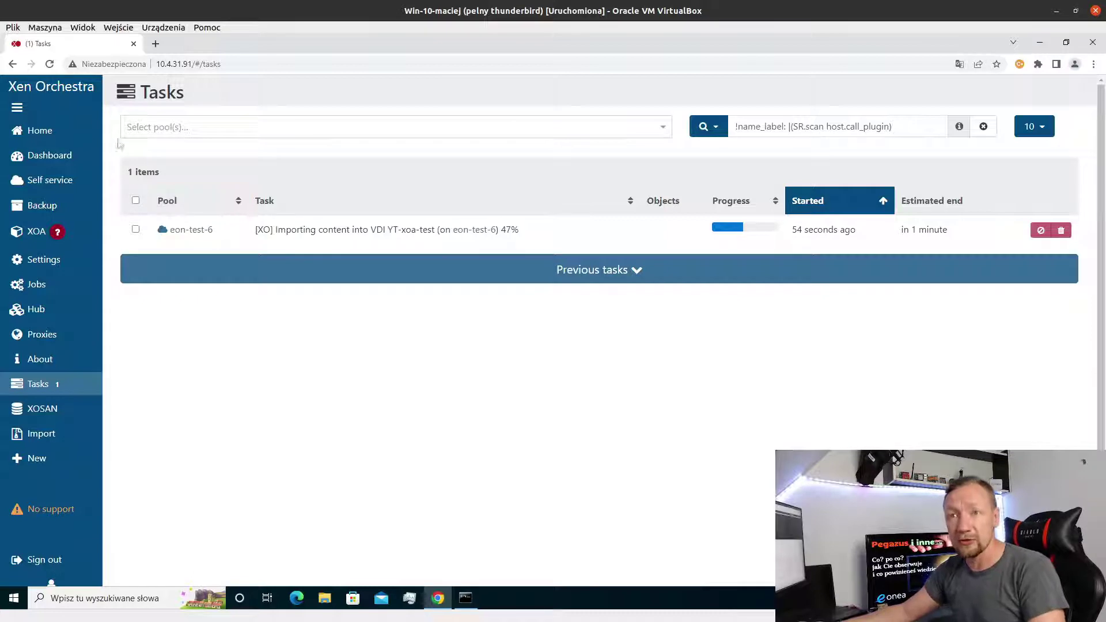
pyautogui.moveTo(55, 129)
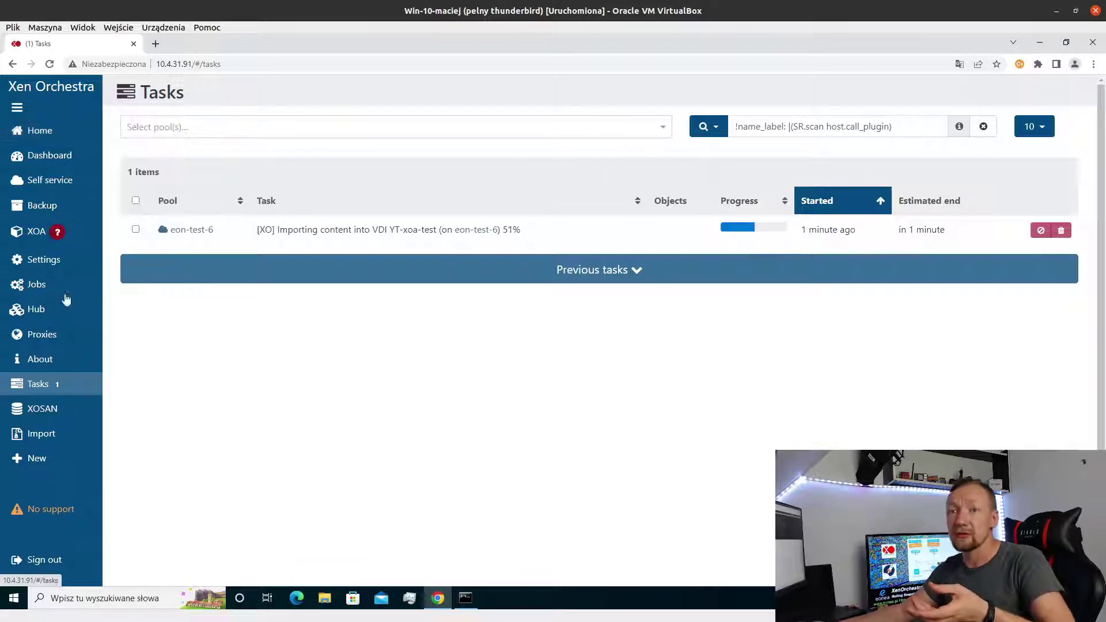
# Step: Clear the running-only filter from the VM list and open the YT-debian2test copy being imported, checking it again as the import proceeds
pyautogui.click(147, 131)
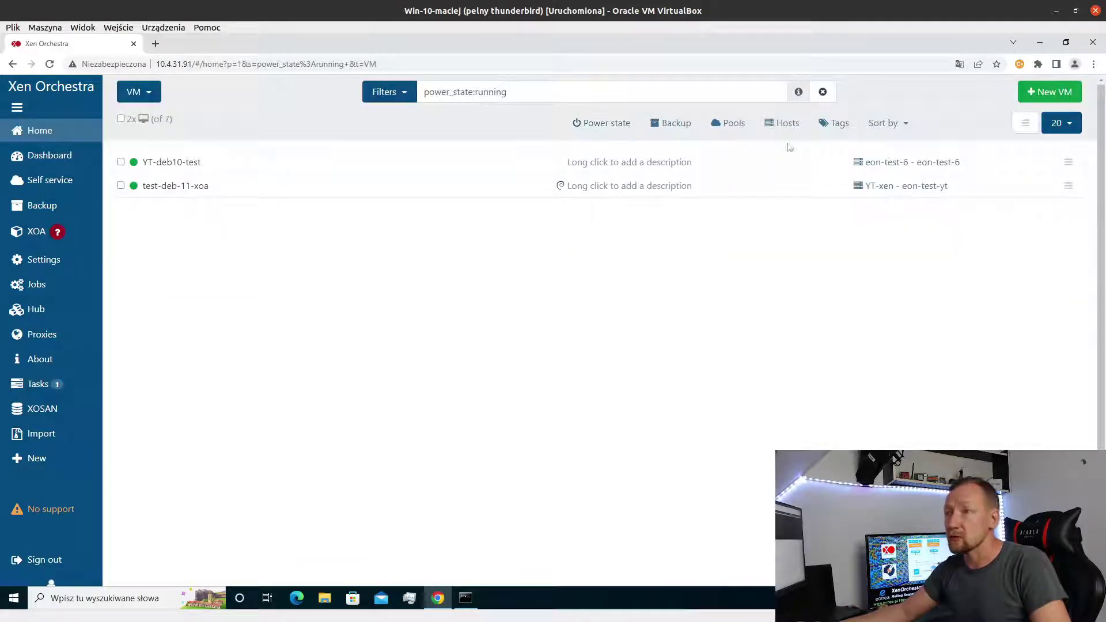
pyautogui.click(822, 93)
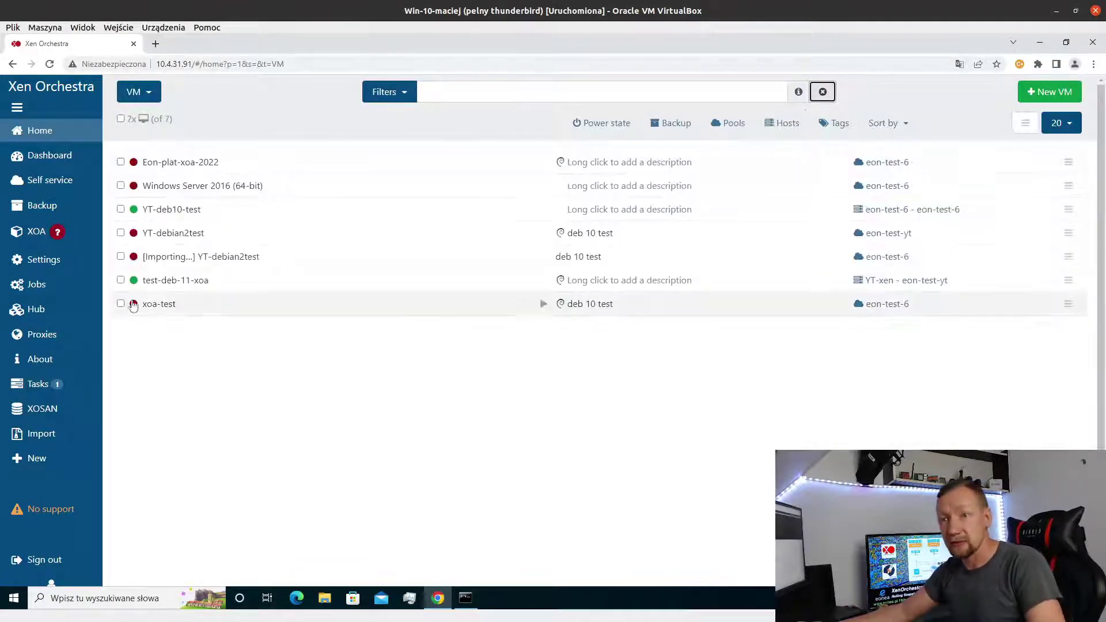
pyautogui.click(211, 257)
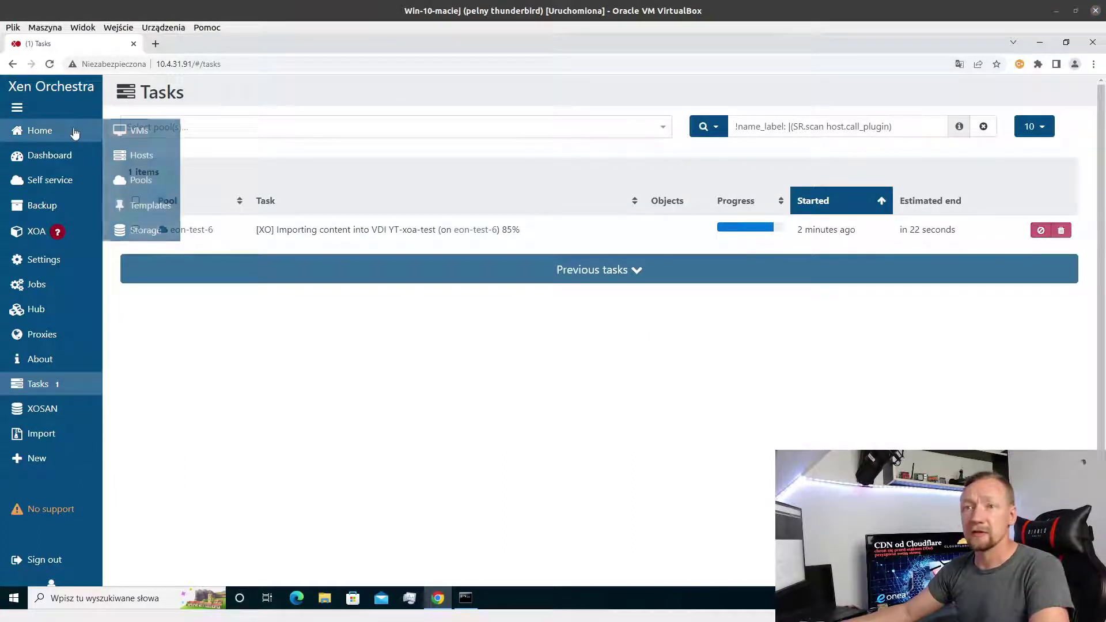
pyautogui.click(91, 125)
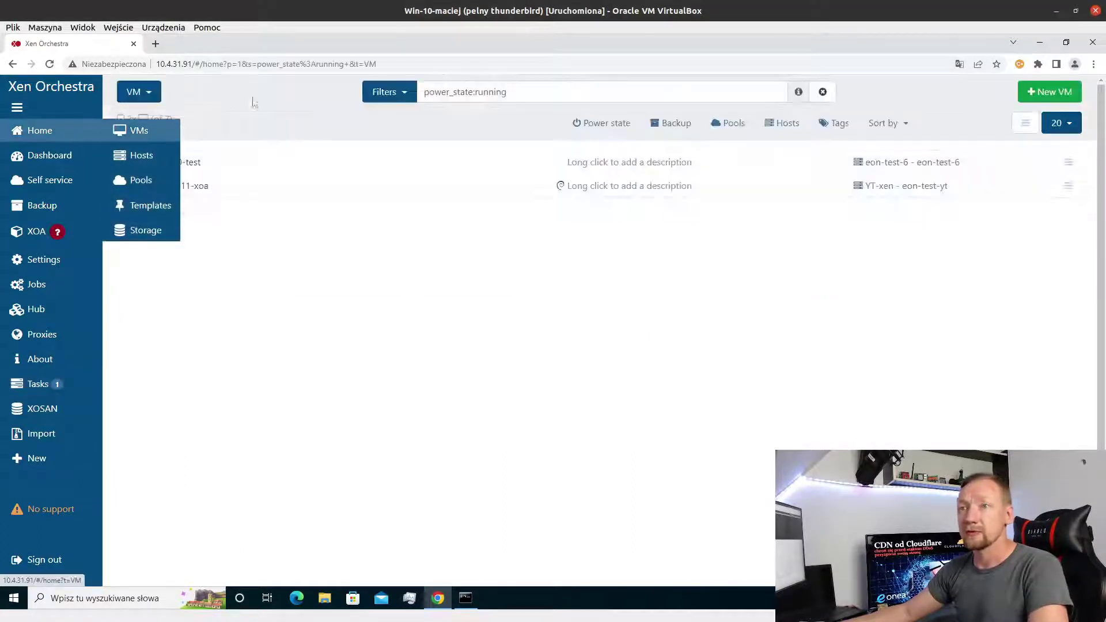
pyautogui.click(823, 93)
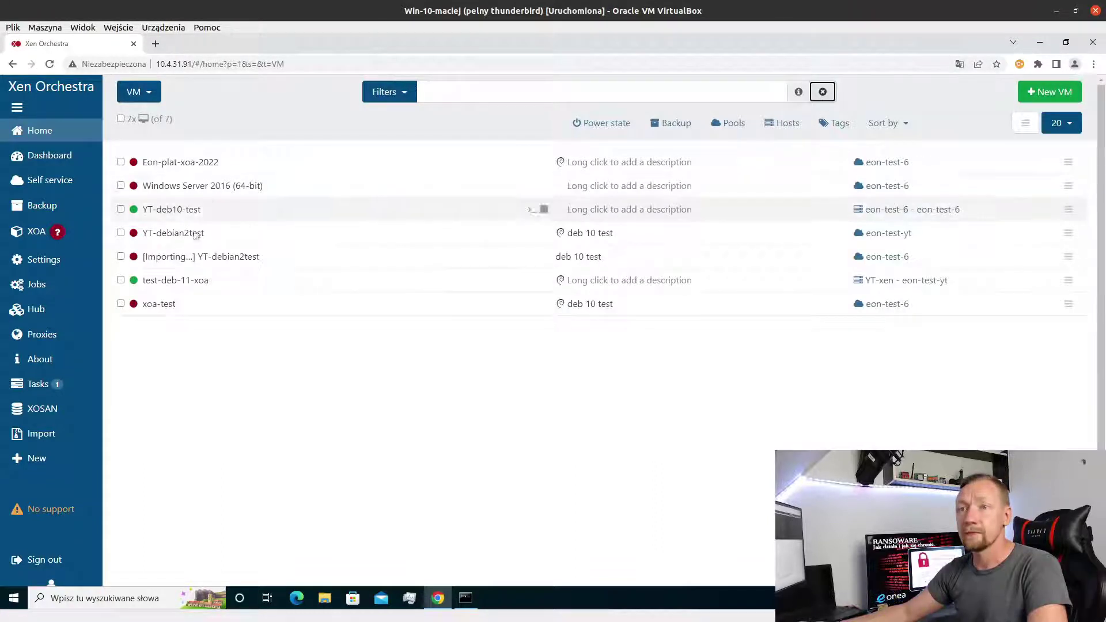
pyautogui.click(183, 262)
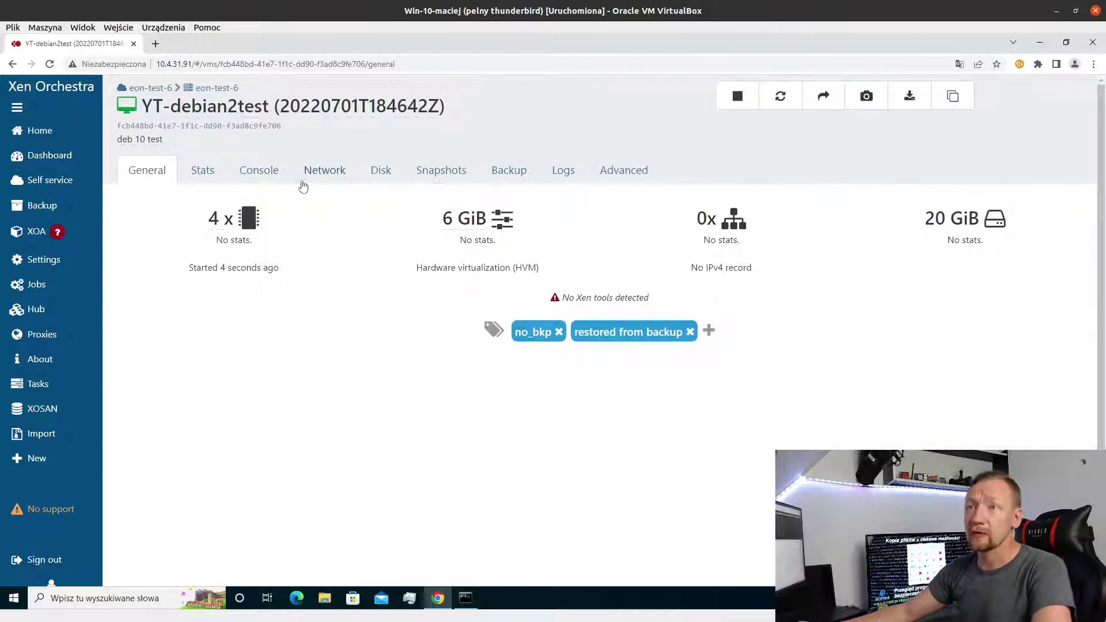
# Step: Examine the restored YT-debian2test machine's network devices, CPU and memory stats, and console while it boots for the health check
pyautogui.click(318, 176)
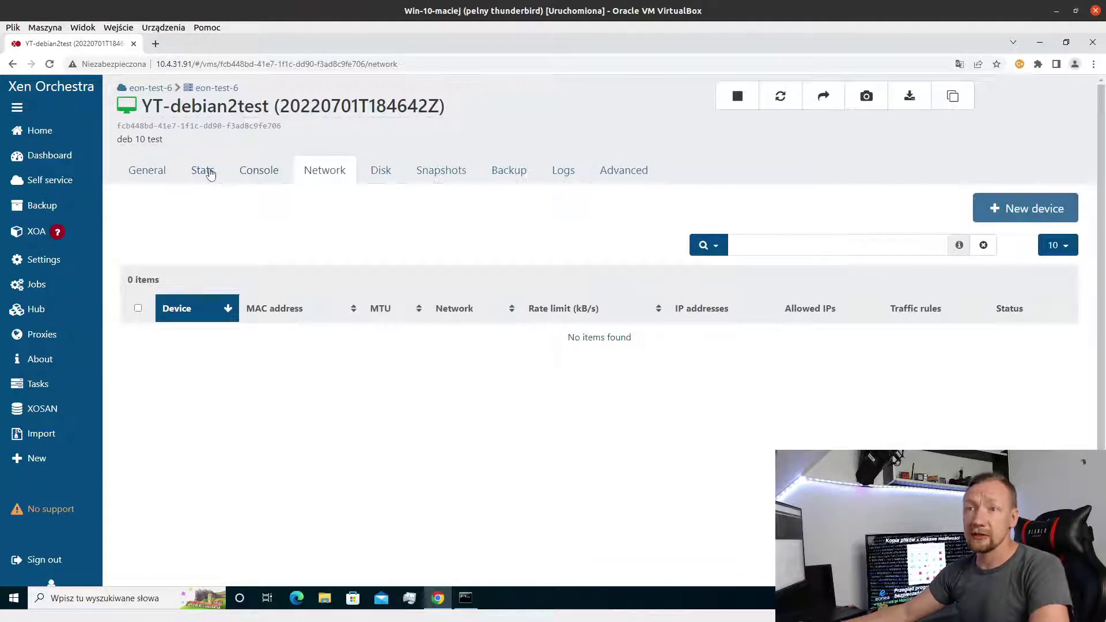
pyautogui.click(206, 172)
pyautogui.scroll(-1, 383, 280)
pyautogui.scroll(1, 308, 188)
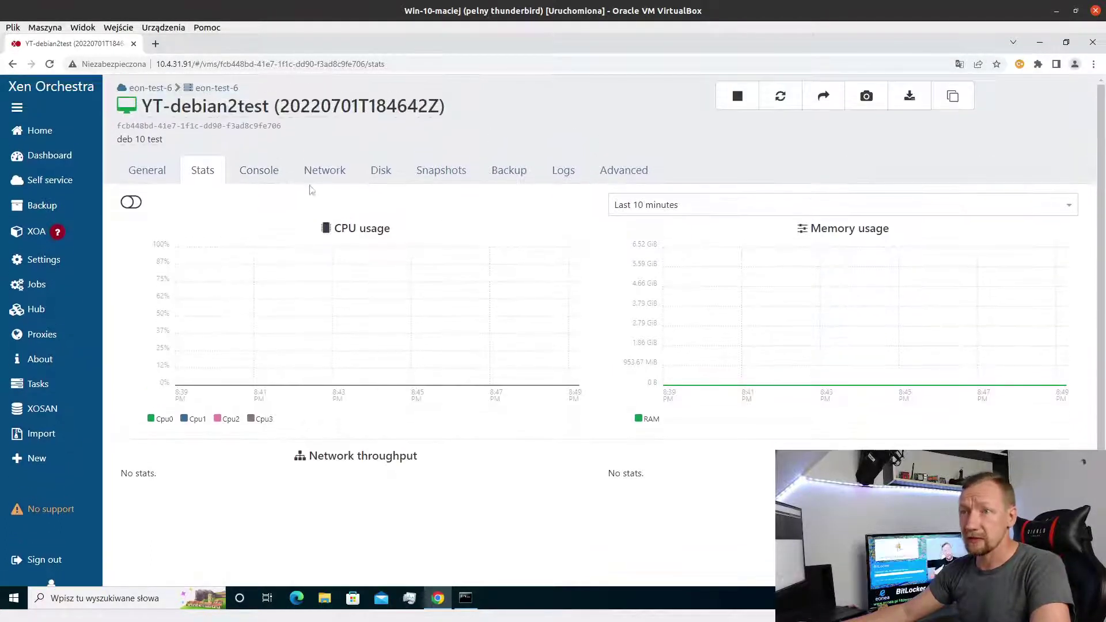
pyautogui.click(270, 173)
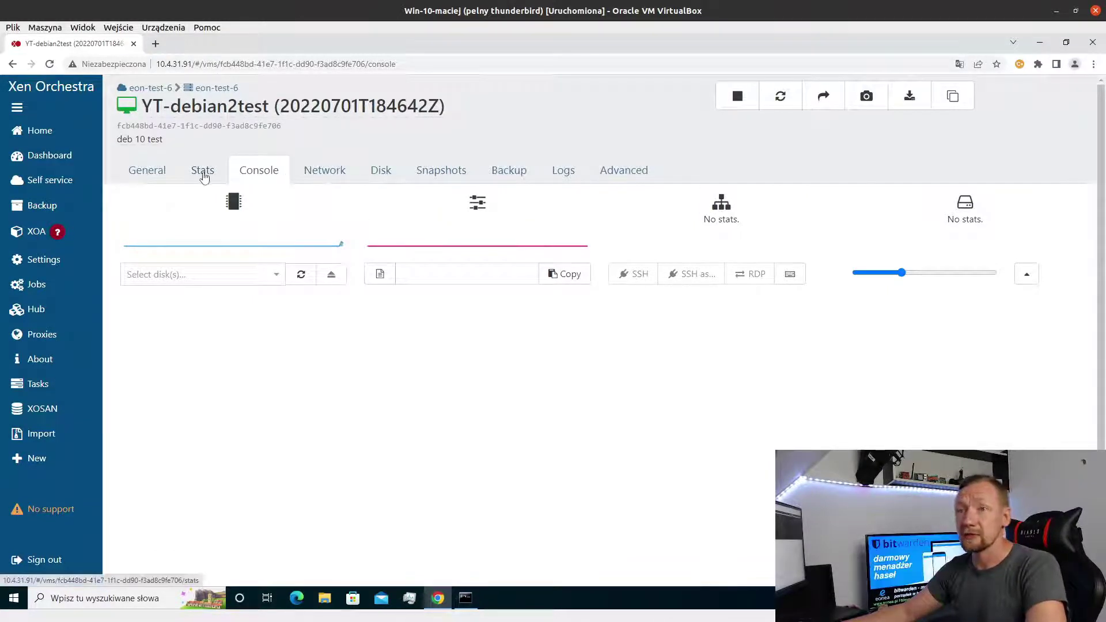
pyautogui.click(203, 177)
pyautogui.scroll(-1, 325, 342)
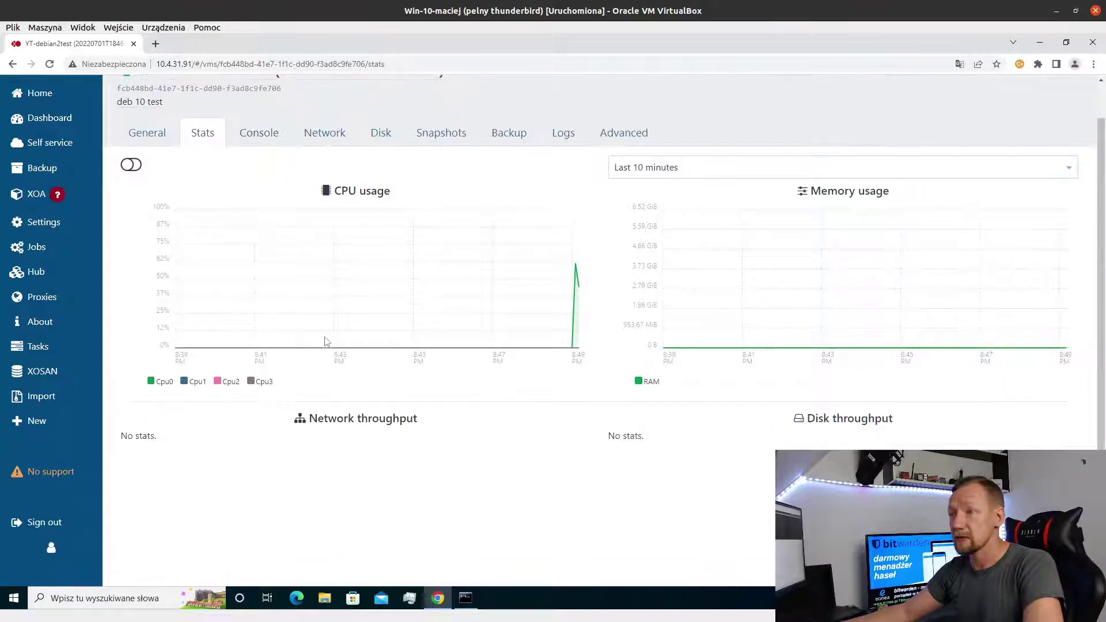
pyautogui.scroll(1, 324, 342)
pyautogui.click(271, 173)
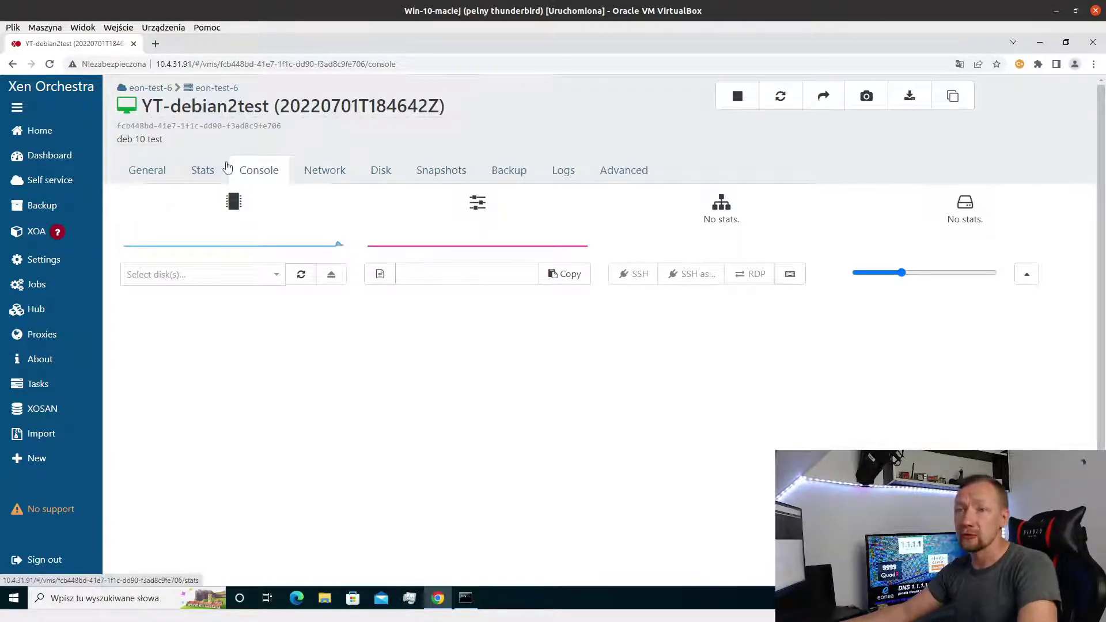
pyautogui.click(204, 178)
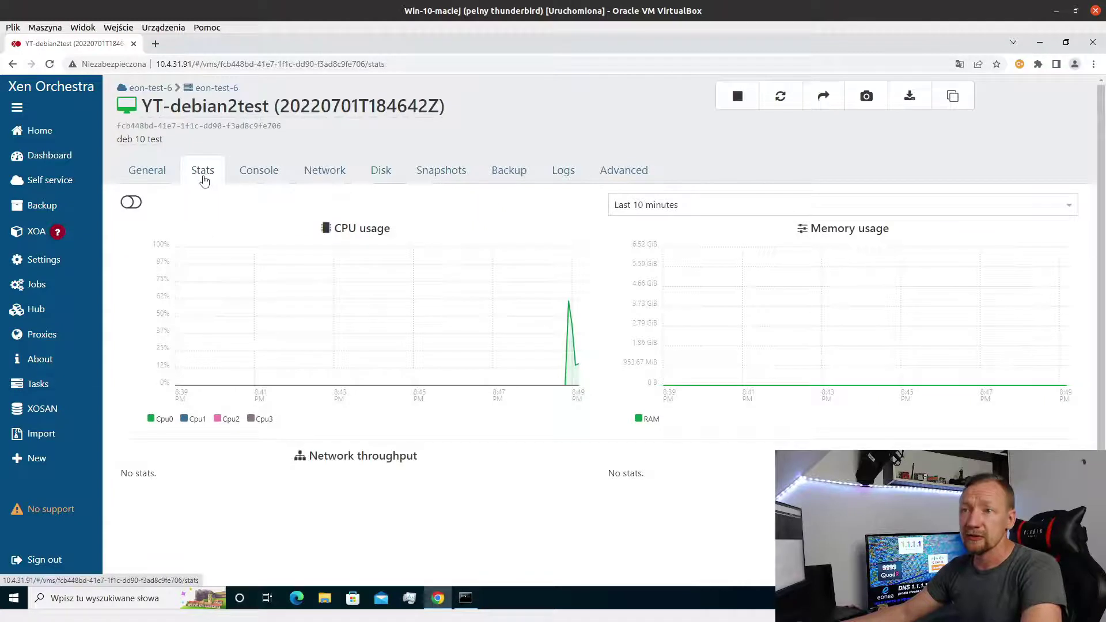
pyautogui.click(157, 174)
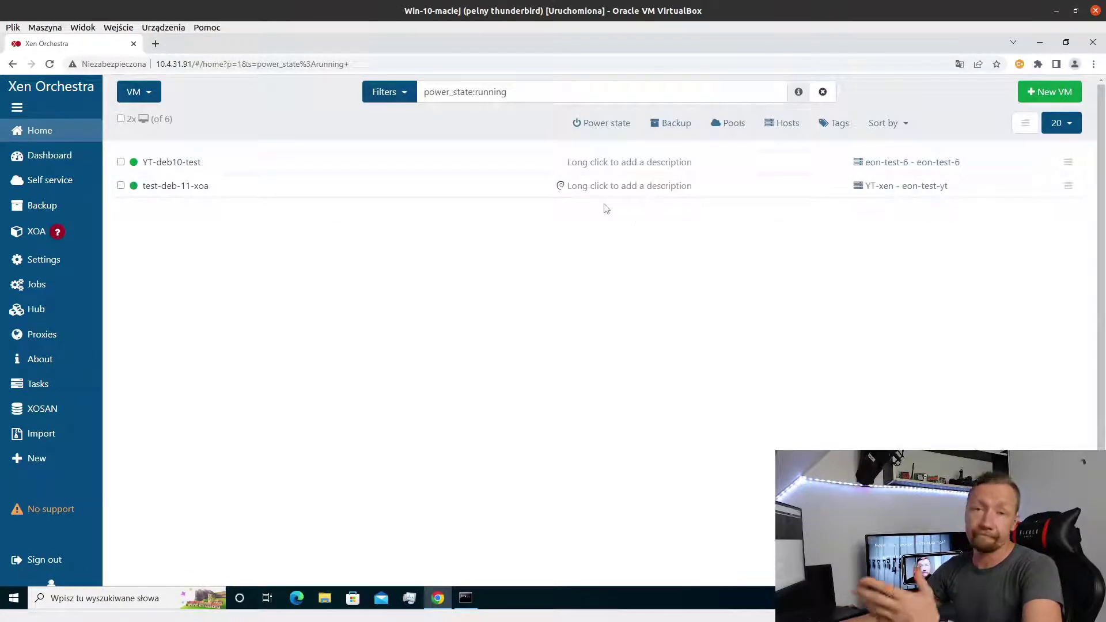
# Step: Open the latest backup-delta-test log from the backup jobs overview and review its snapshot times and TY-NFS-test transfer details
pyautogui.moveTo(60, 260)
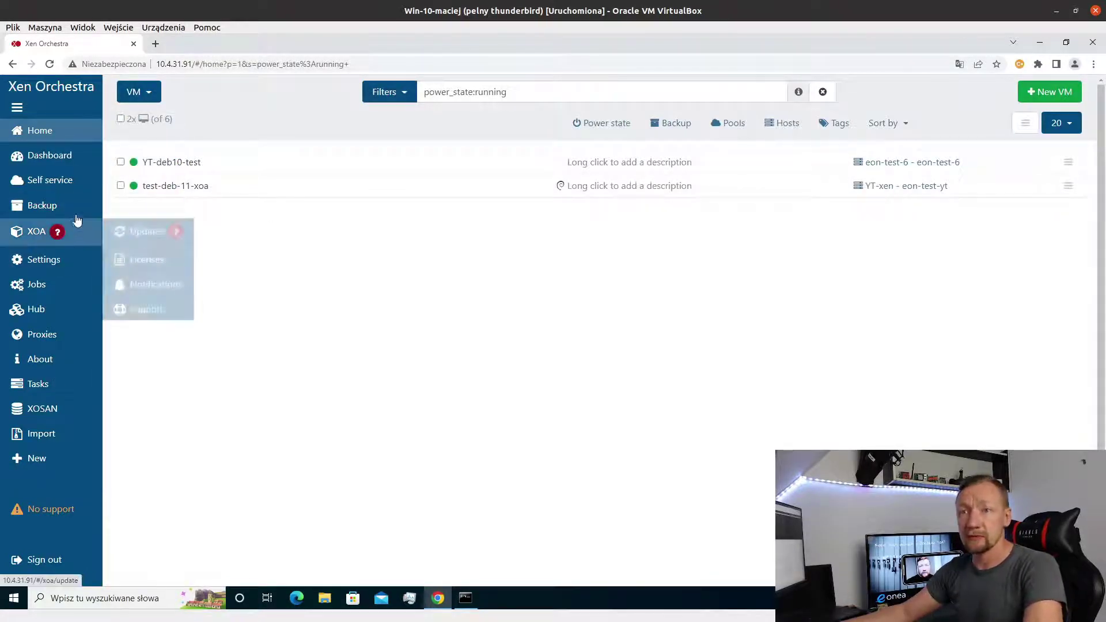
pyautogui.moveTo(57, 207)
pyautogui.click(127, 207)
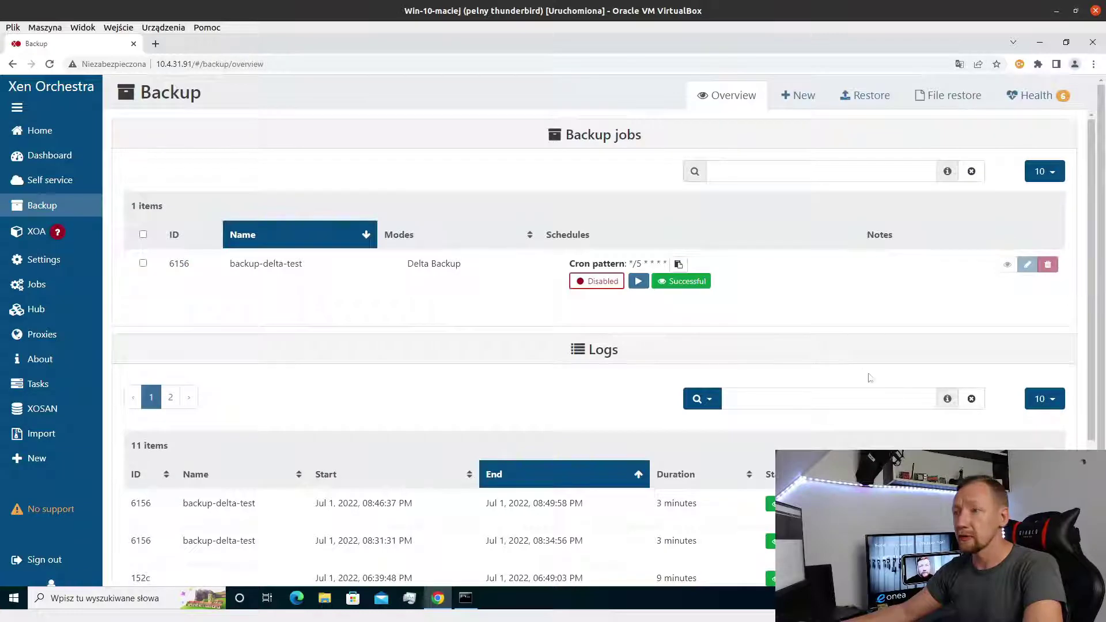
pyautogui.click(695, 284)
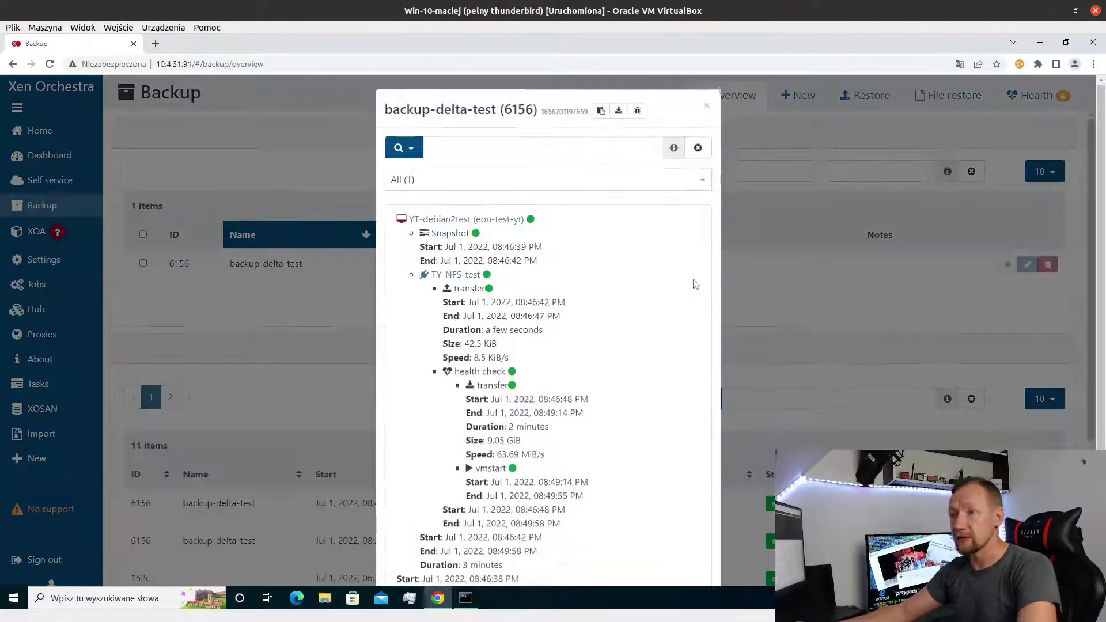
pyautogui.scroll(-1, 503, 280)
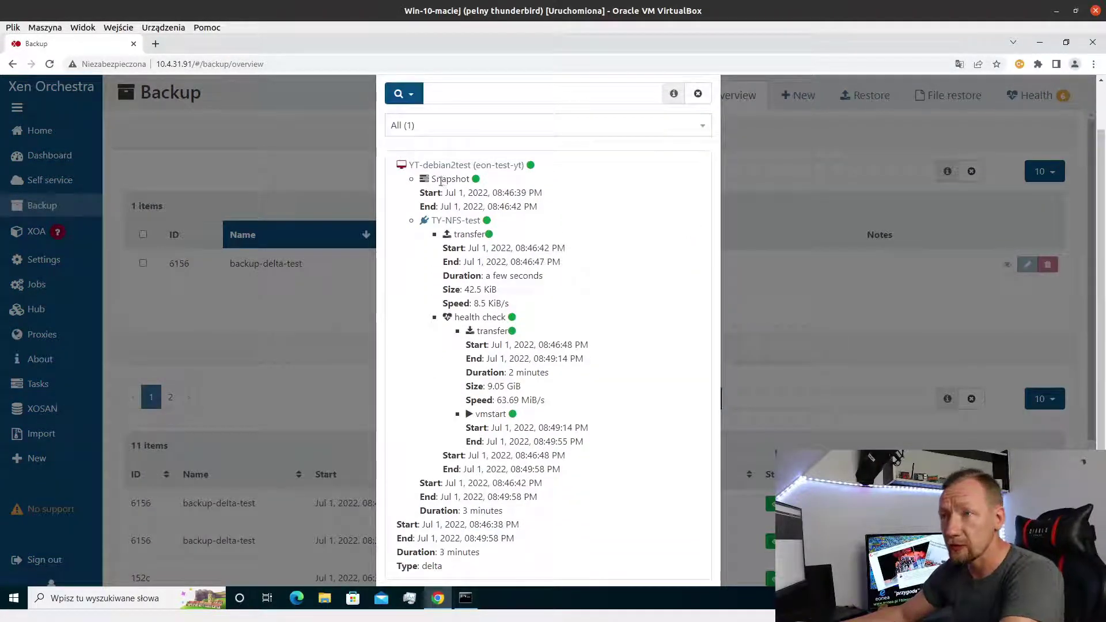
pyautogui.moveTo(419, 192); pyautogui.dragTo(586, 212)
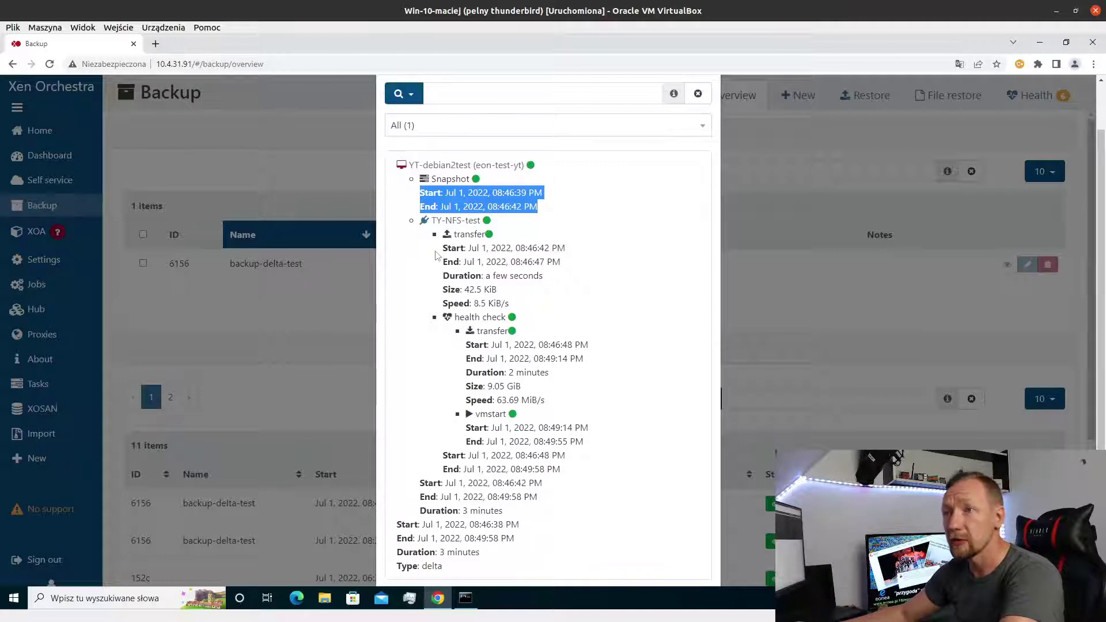
pyautogui.moveTo(441, 247); pyautogui.dragTo(534, 314)
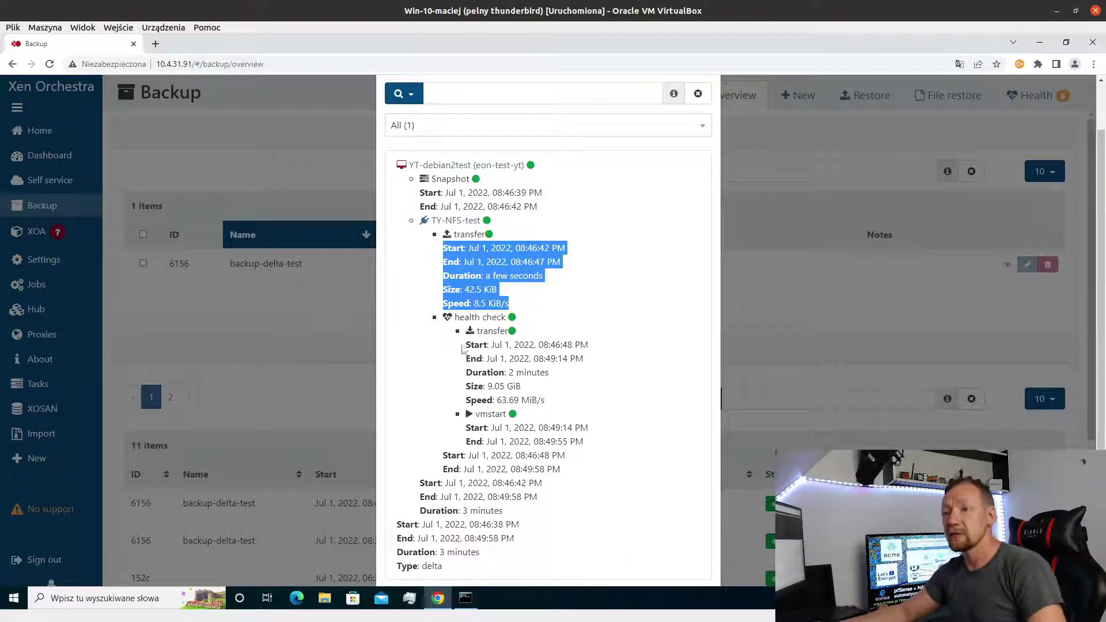
# Step: Review the health check's transfer and vmstart times and the job's overall duration in the log, and close it
pyautogui.moveTo(464, 344); pyautogui.dragTo(604, 361)
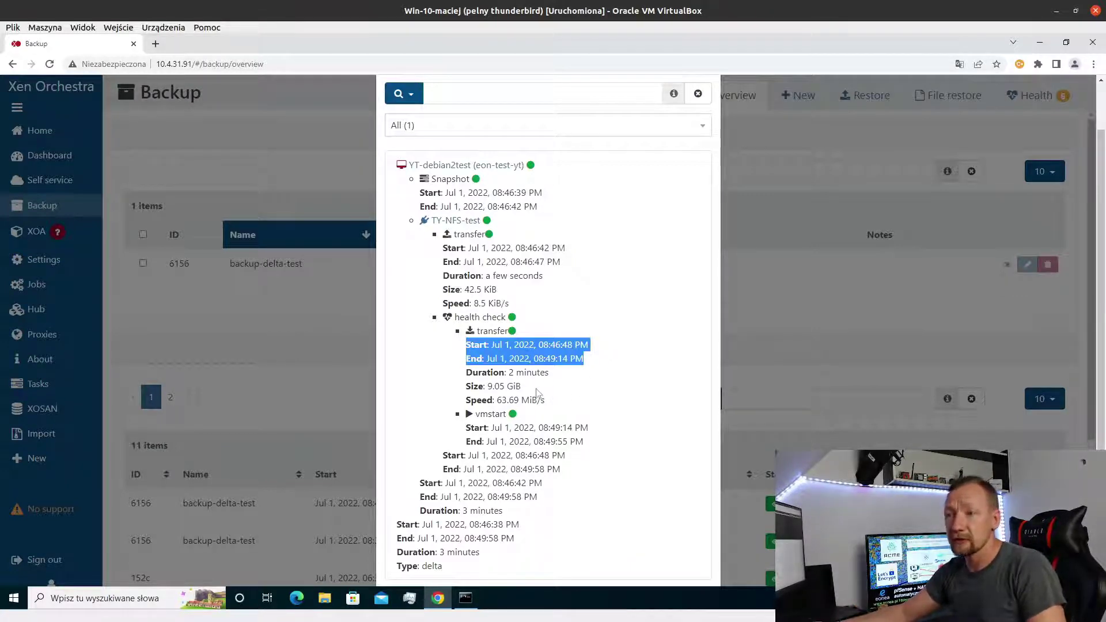
pyautogui.moveTo(540, 391)
pyautogui.mouseDown()
pyautogui.moveTo(468, 361)
pyautogui.moveTo(460, 337)
pyautogui.mouseUp()
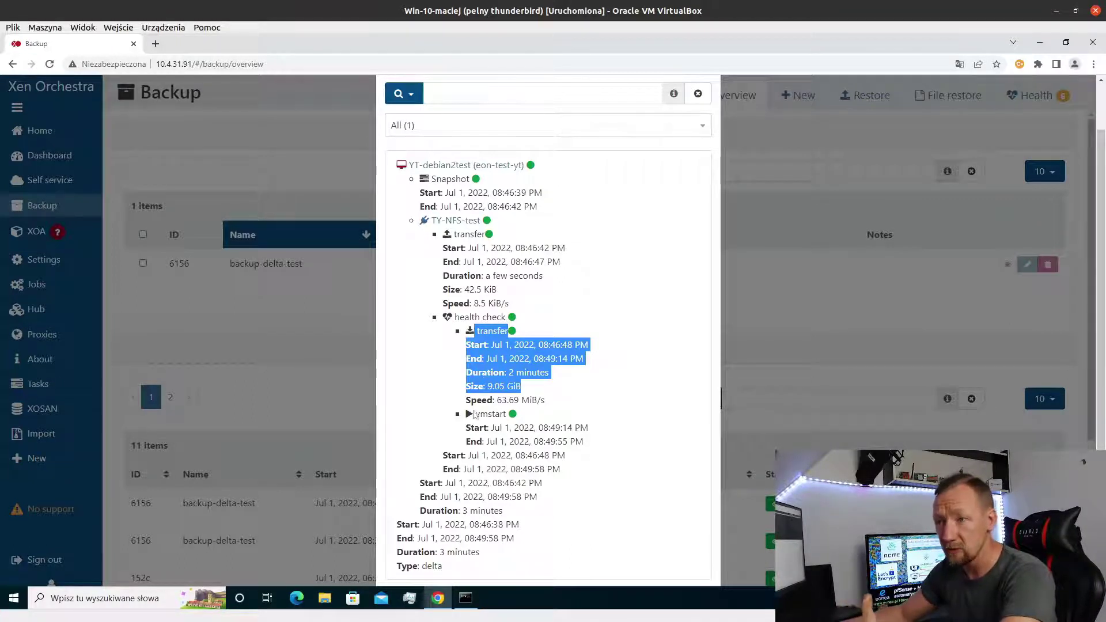
pyautogui.click(477, 429)
pyautogui.moveTo(467, 429); pyautogui.dragTo(629, 434)
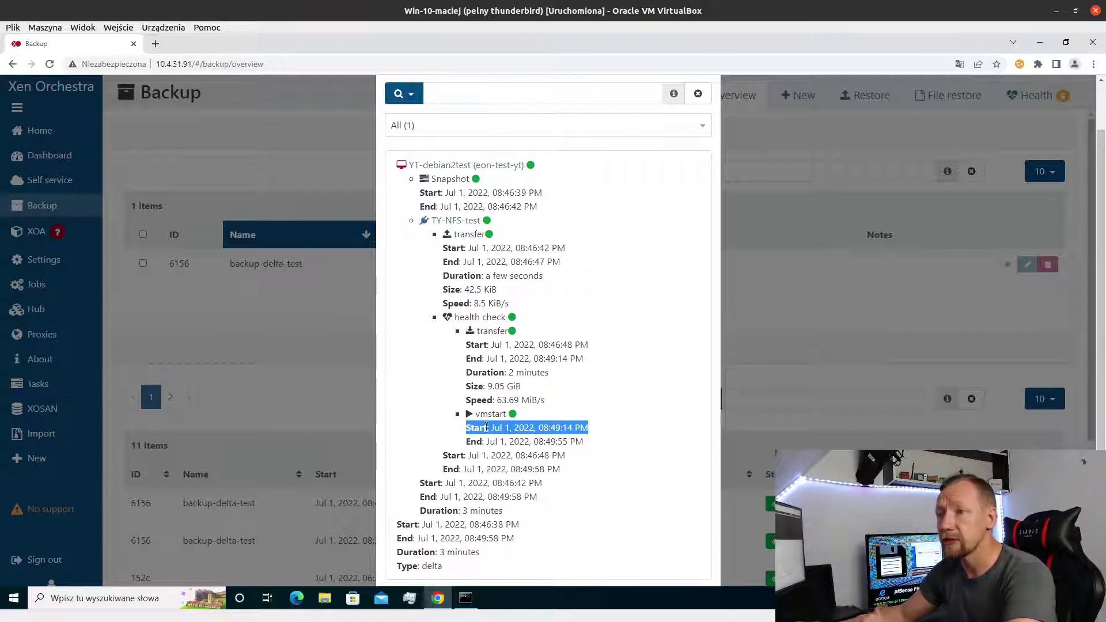
pyautogui.moveTo(594, 446)
pyautogui.mouseDown()
pyautogui.moveTo(451, 432)
pyautogui.moveTo(572, 462)
pyautogui.moveTo(581, 477)
pyautogui.mouseUp()
pyautogui.scroll(-1, 477, 519)
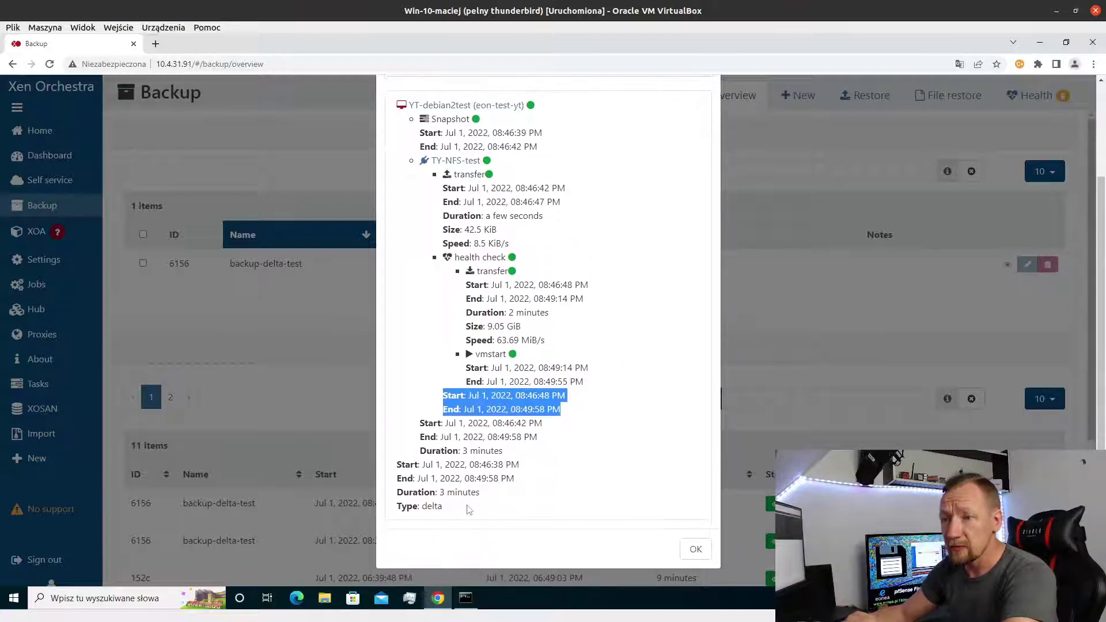
pyautogui.moveTo(469, 512); pyautogui.dragTo(383, 461)
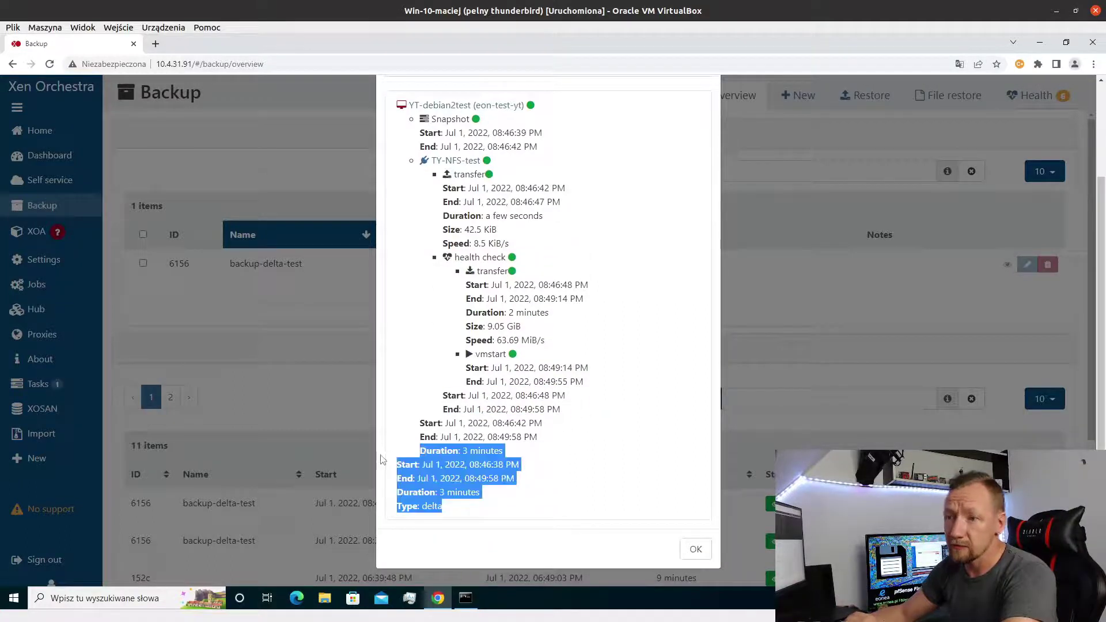
pyautogui.click(694, 548)
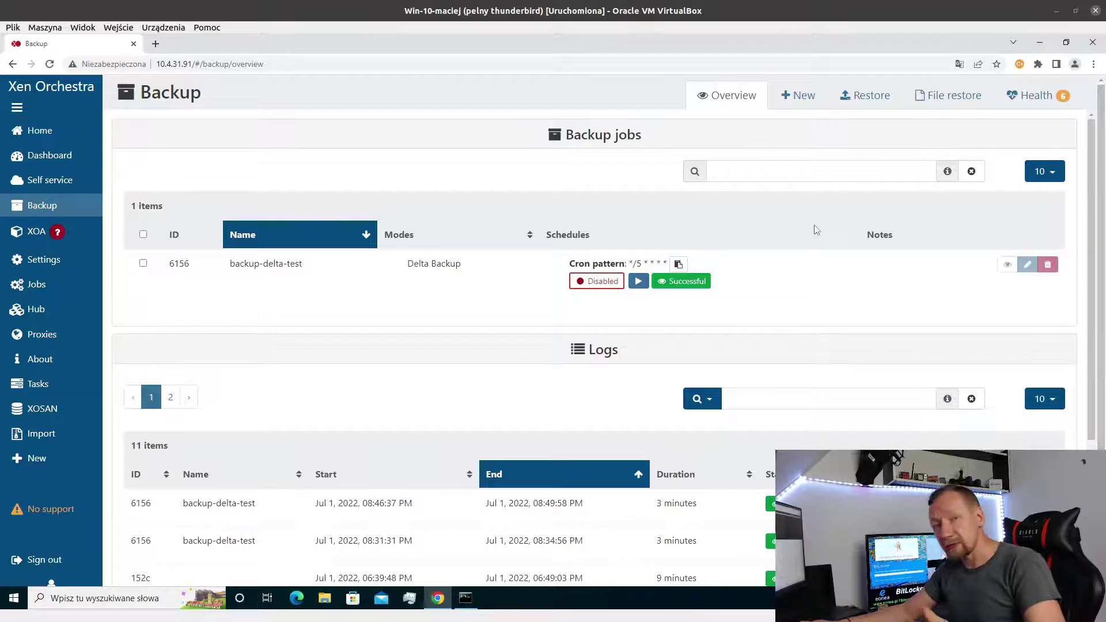
# Step: Edit the backup-delta-test job, enabling its advanced settings and setting the snapshot mode to Offline
pyautogui.click(1027, 264)
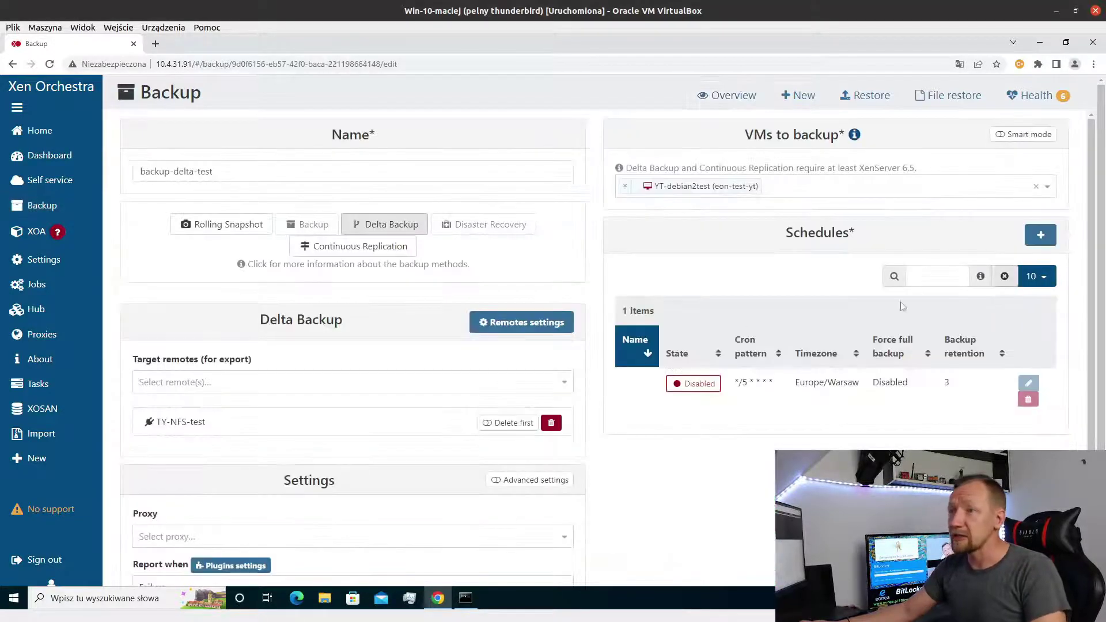
pyautogui.scroll(-1, 489, 346)
pyautogui.click(507, 358)
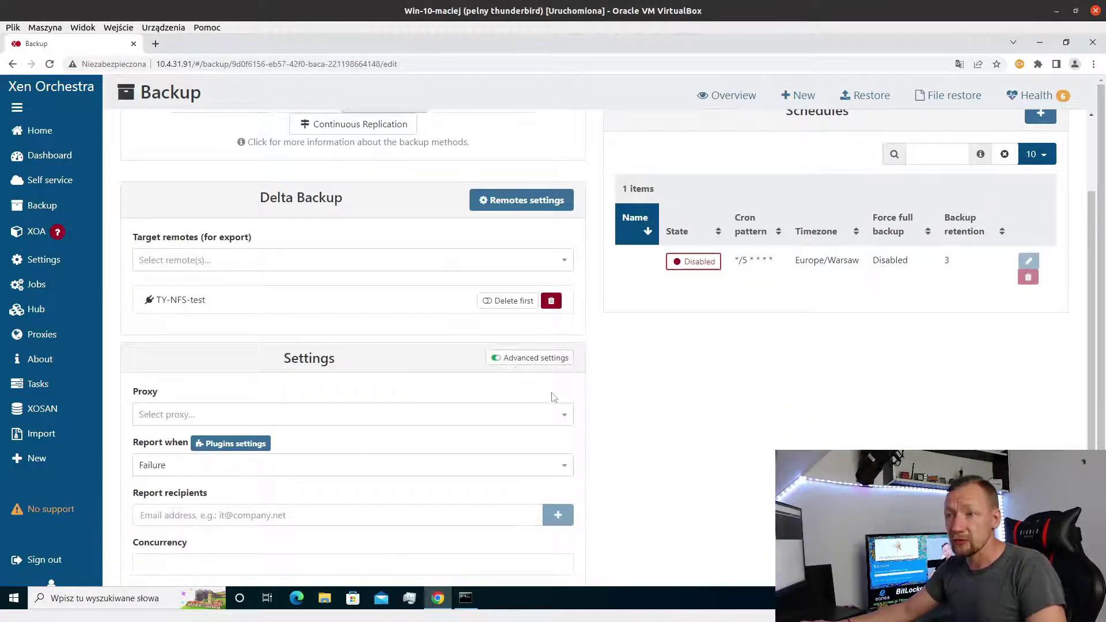
pyautogui.scroll(-3, 523, 312)
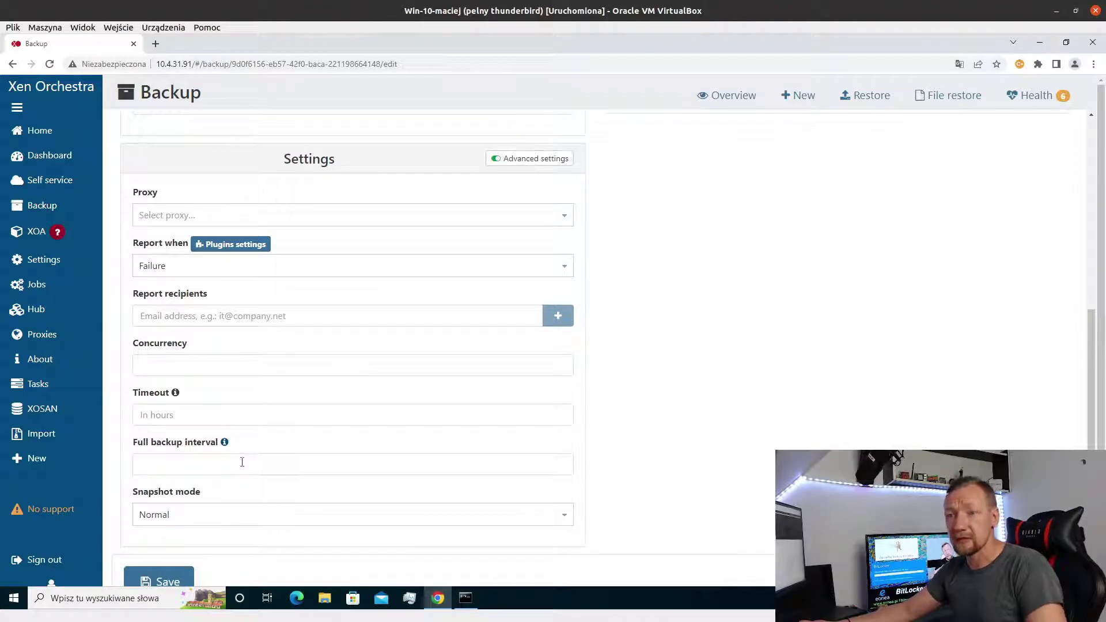
pyautogui.click(219, 509)
pyautogui.scroll(-1, 178, 552)
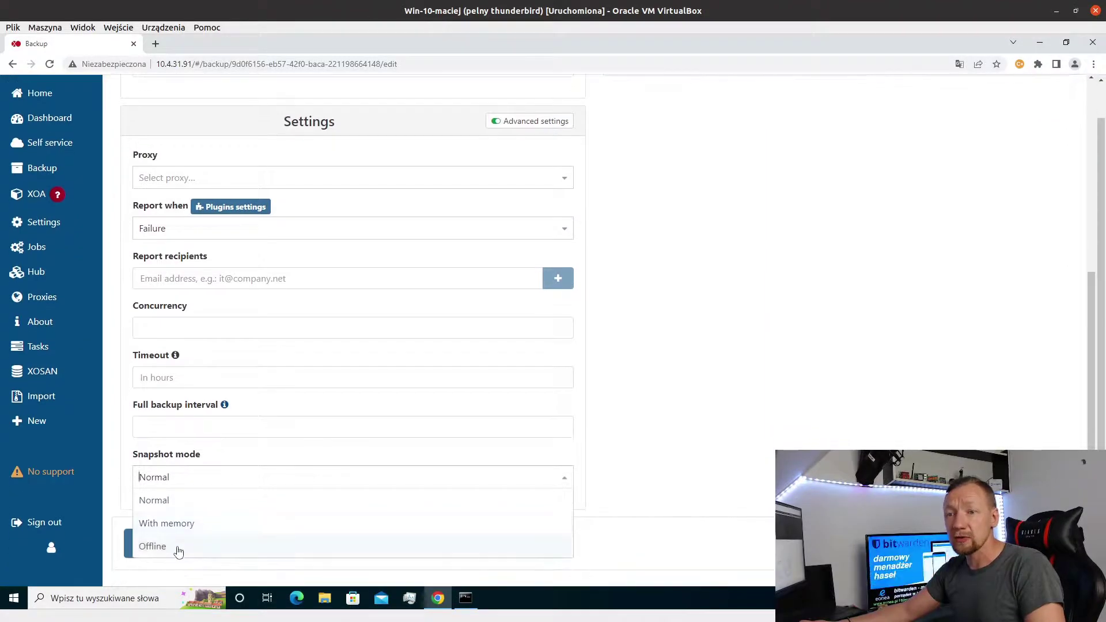
pyautogui.click(178, 548)
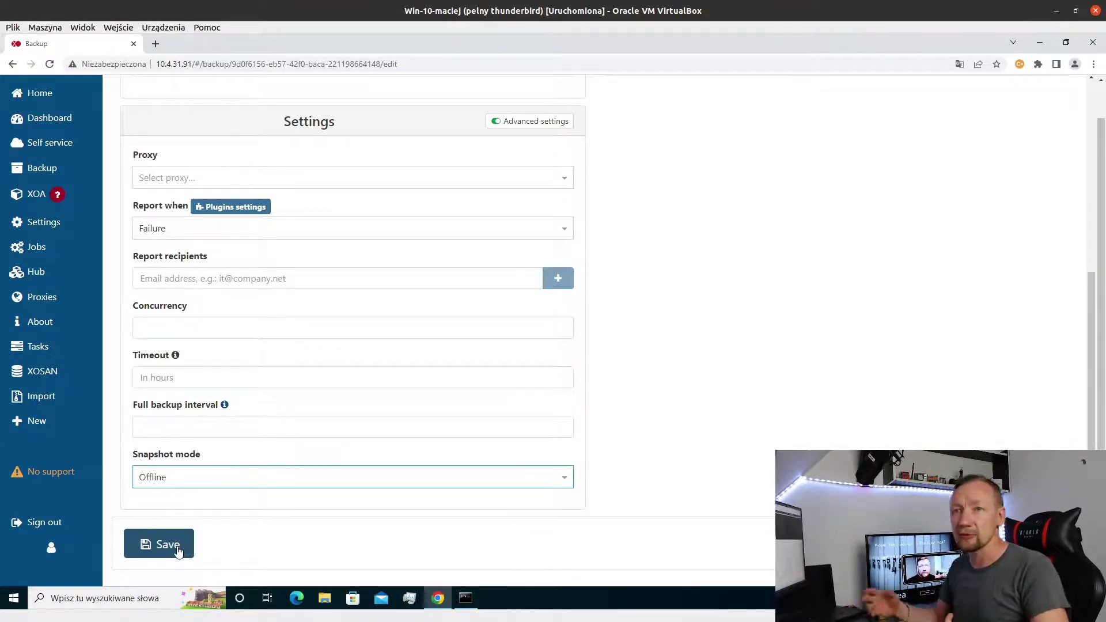
pyautogui.click(178, 551)
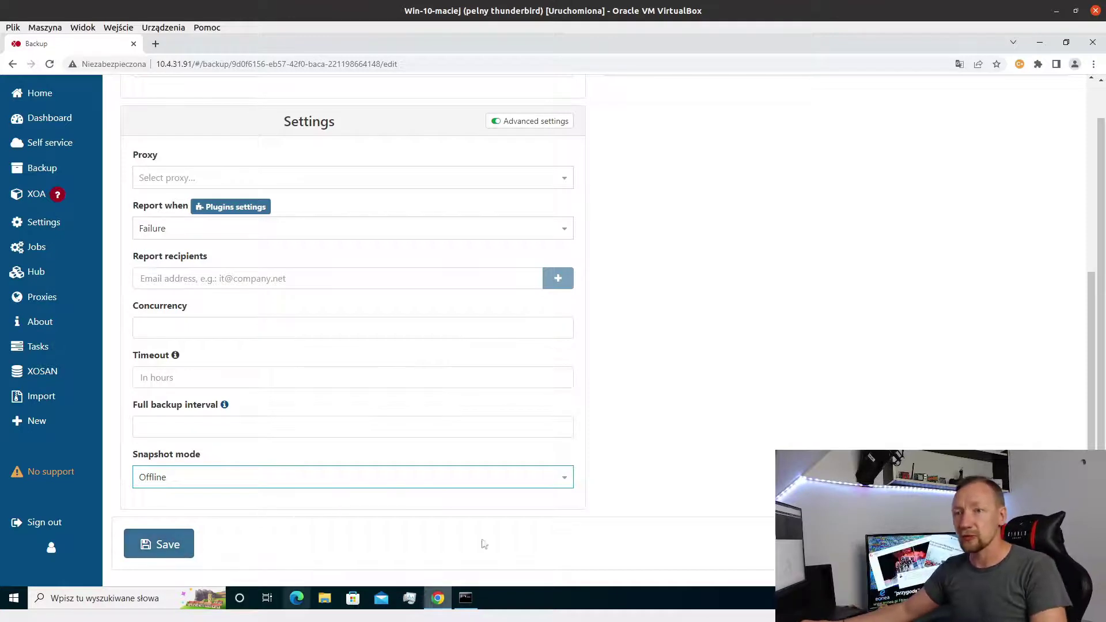